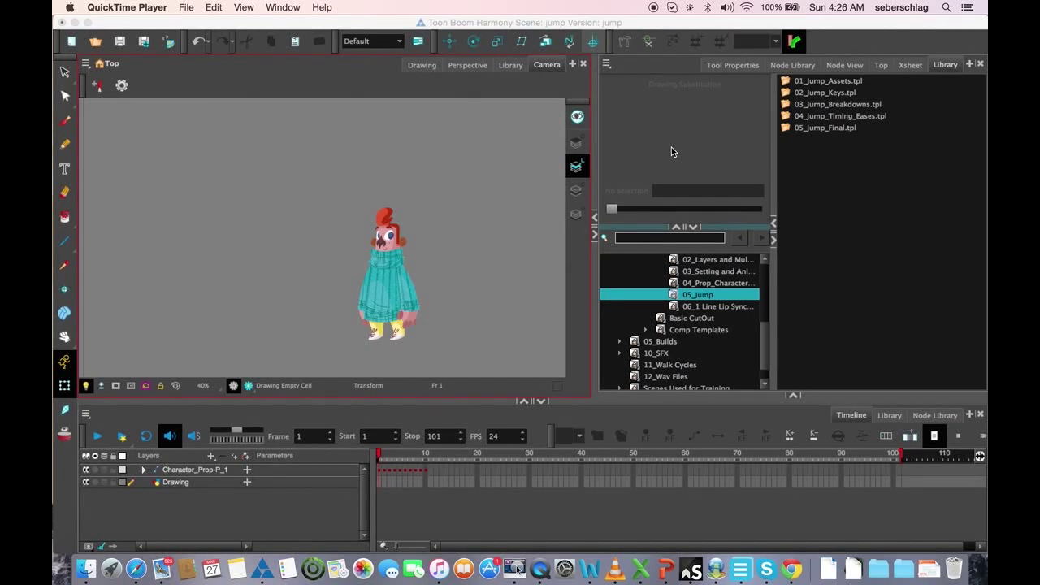
Flip back and forth between the frame 1 standing pose and the frame 2 pose.
{"action": "key", "text": "g"}
{"action": "left_click", "coordinate": [432, 235]}
{"action": "key", "text": "g"}
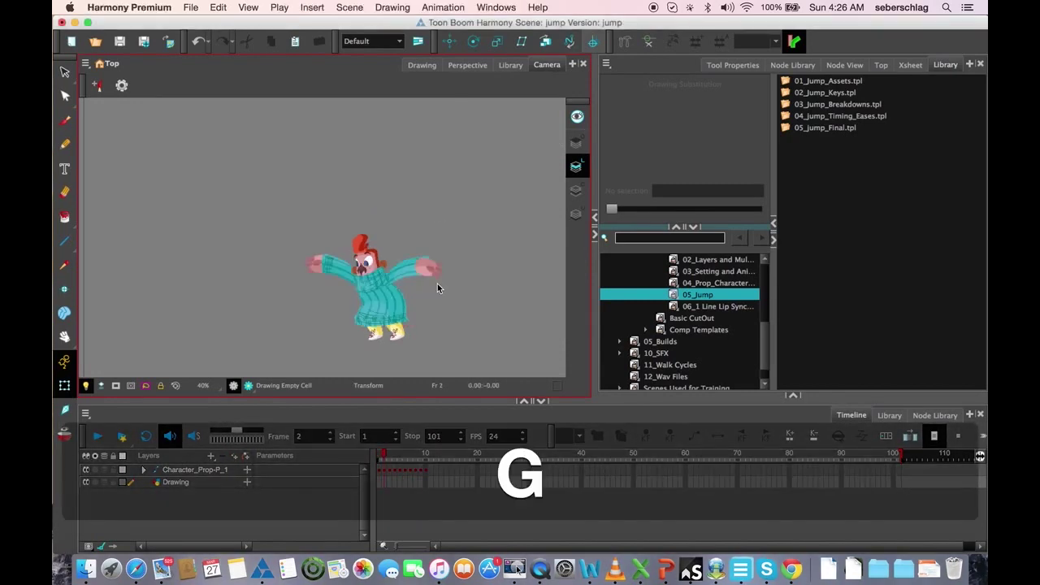
{"action": "key", "text": "f"}
{"action": "key", "text": "g"}
{"action": "key", "text": "f"}
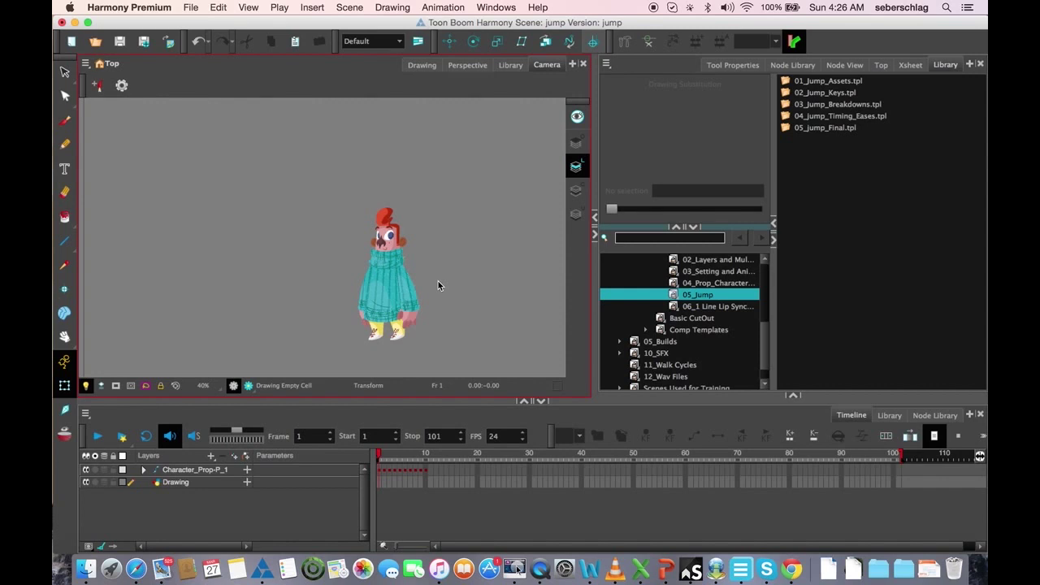
Check the Character_Prop poses at frames 10, 6 and 2, ending on the frame 2 crouch.
{"action": "left_click", "coordinate": [427, 471]}
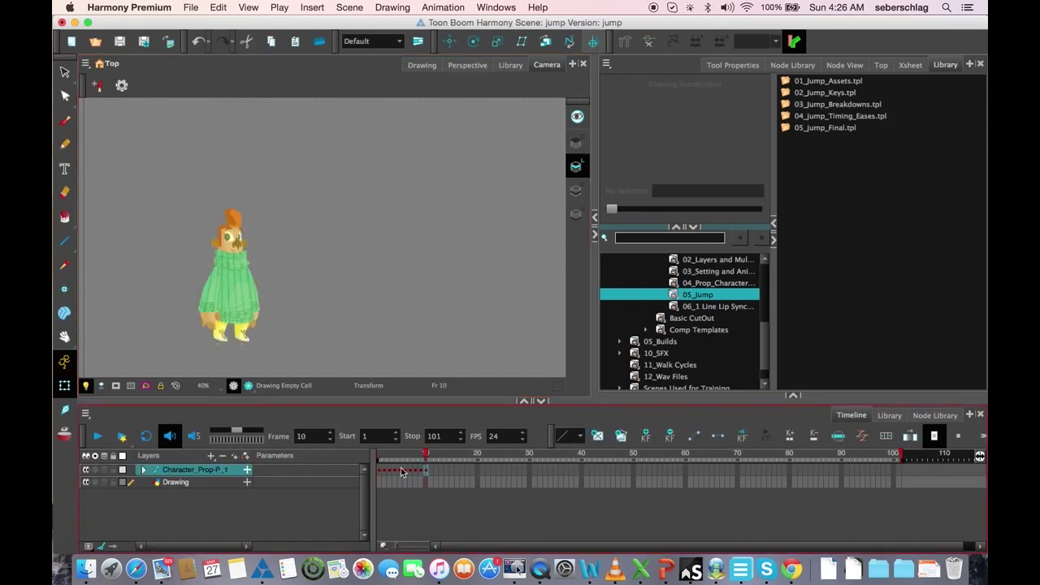
{"action": "left_click", "coordinate": [405, 458]}
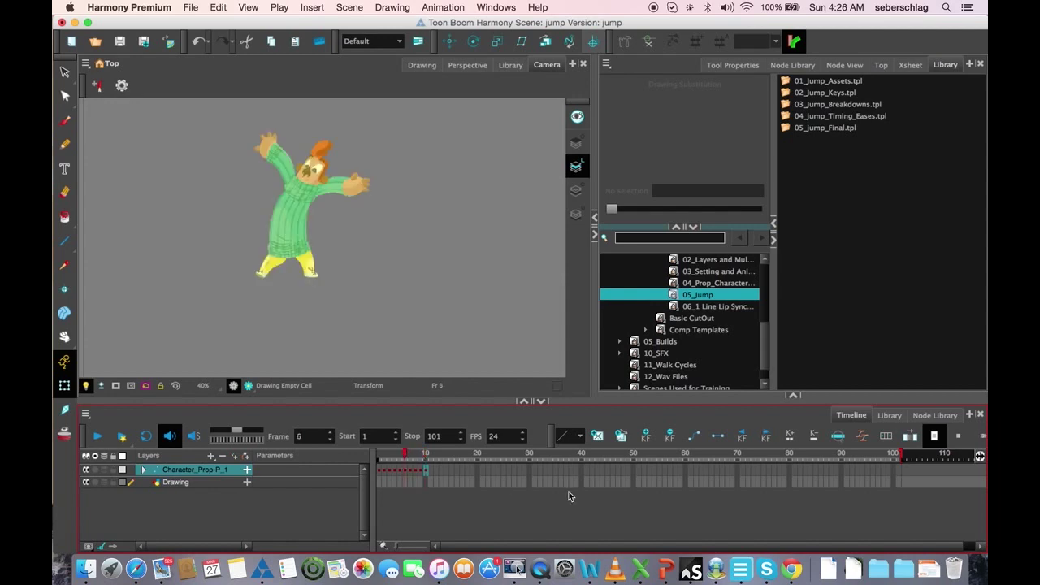
{"action": "left_click", "coordinate": [387, 470]}
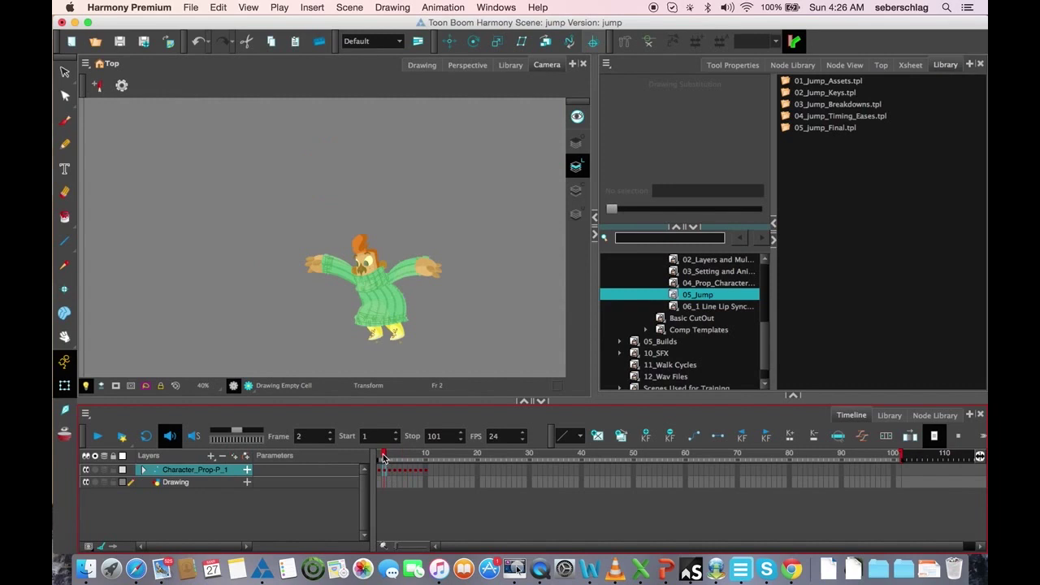
{"action": "left_click_drag", "start_coordinate": [383, 458], "coordinate": [387, 457]}
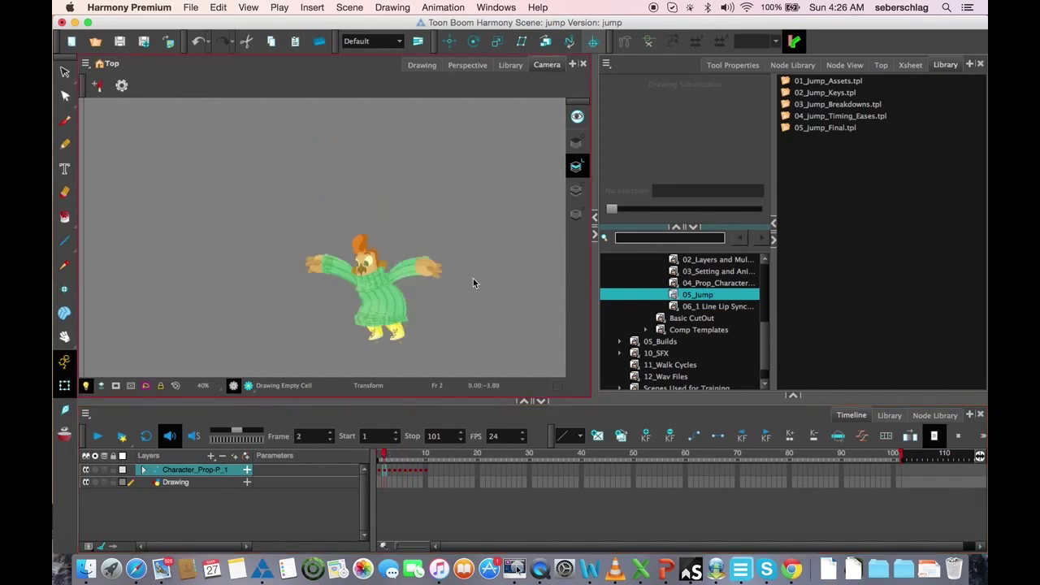
{"action": "left_click", "coordinate": [470, 284]}
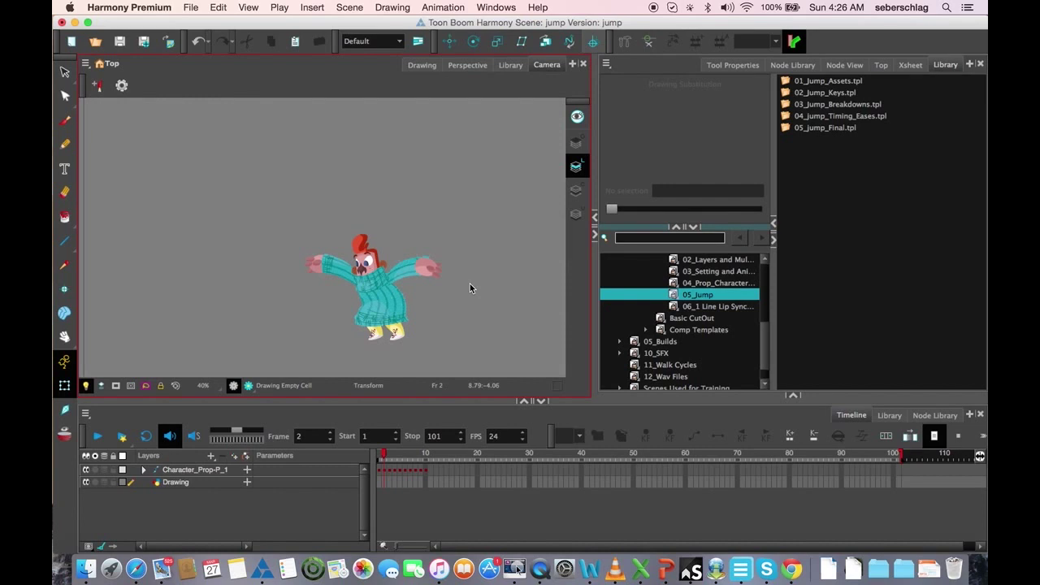
Flip between frames 2 and 3 to compare the crouch poses.
{"action": "key", "text": "g"}
{"action": "key", "text": "f"}
{"action": "key", "text": "g"}
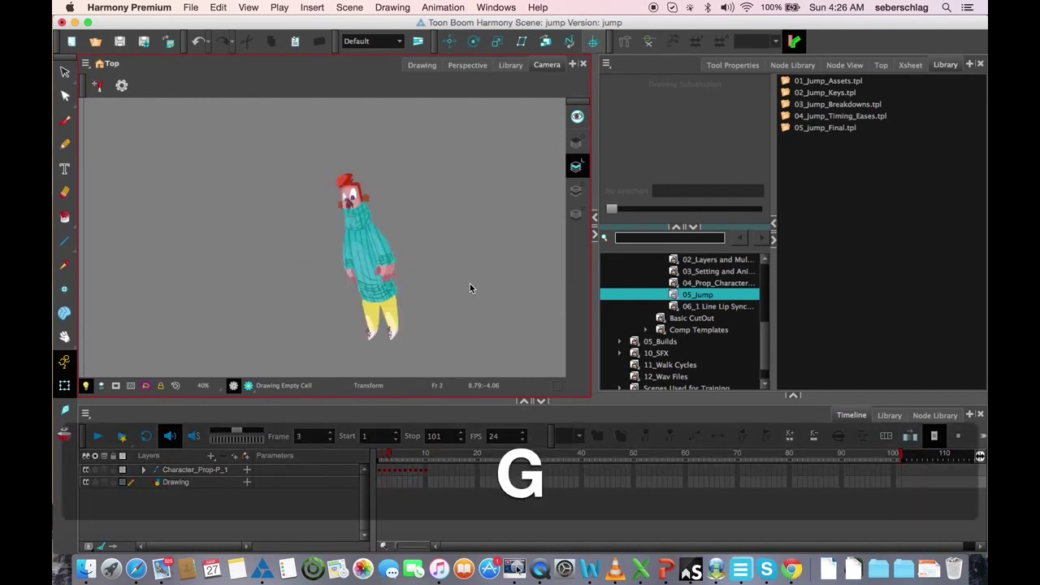
{"action": "key", "text": "f"}
{"action": "key", "text": "g"}
{"action": "key", "text": "f"}
{"action": "key", "text": "g"}
{"action": "key", "text": "g"}
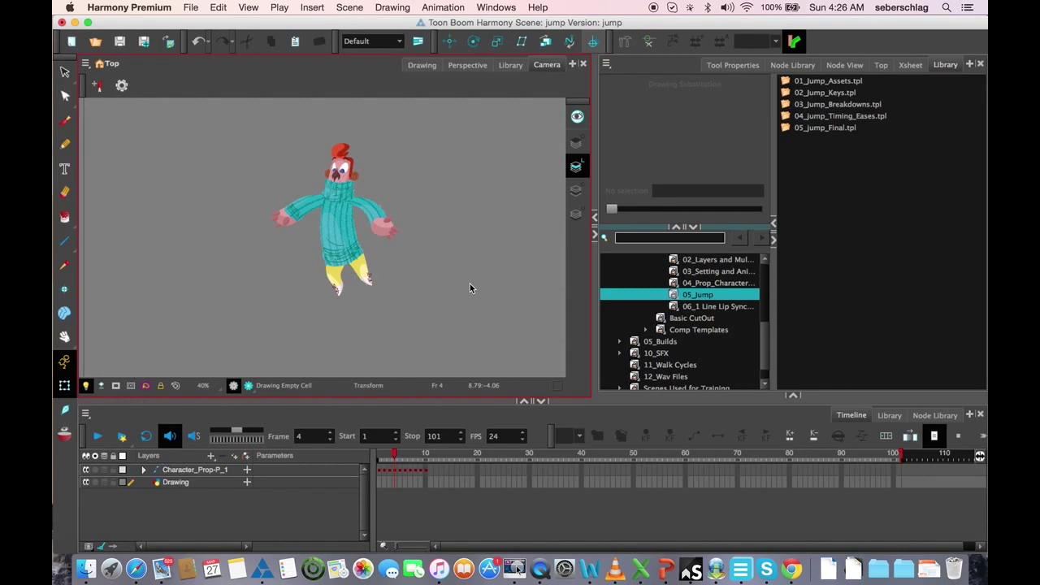
Compare the frame 4 and frame 5 jump poses by flipping between them.
{"action": "key", "text": "f"}
{"action": "key", "text": "g"}
{"action": "key", "text": "g"}
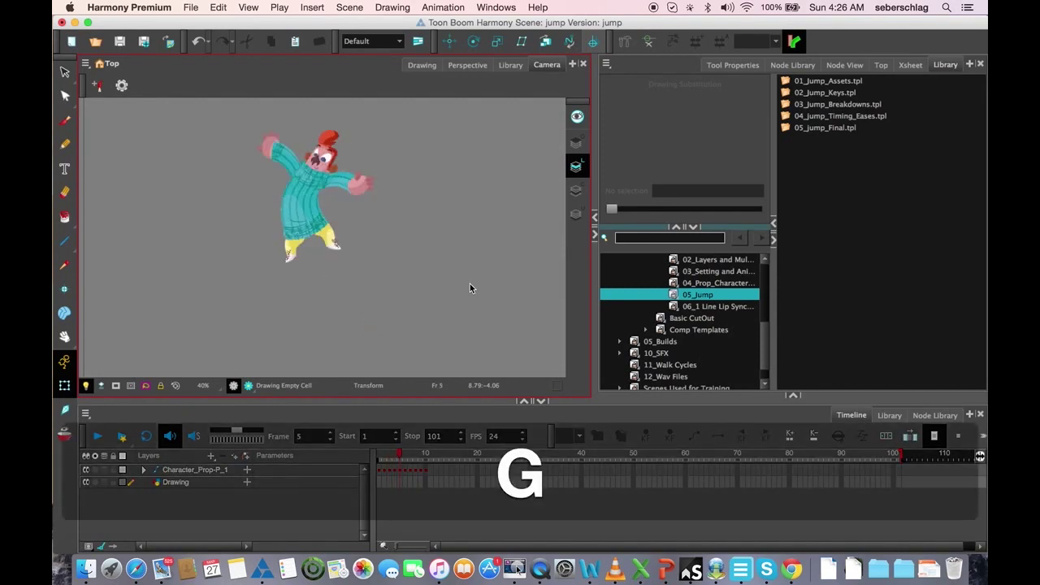
{"action": "key", "text": "f"}
{"action": "key", "text": "g"}
{"action": "key", "text": "f"}
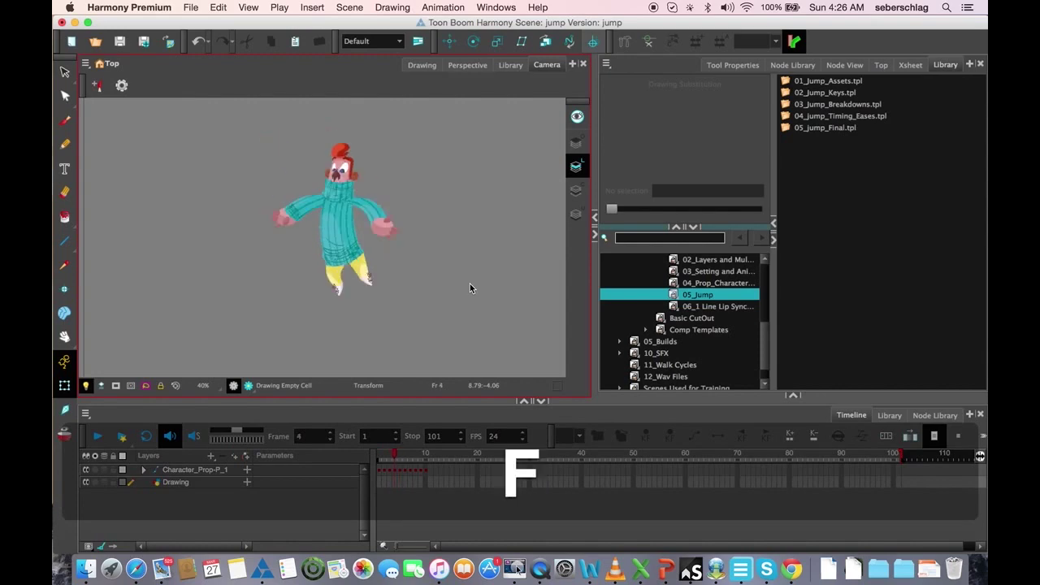
{"action": "key", "text": "g"}
{"action": "key", "text": "f"}
{"action": "key", "text": "g"}
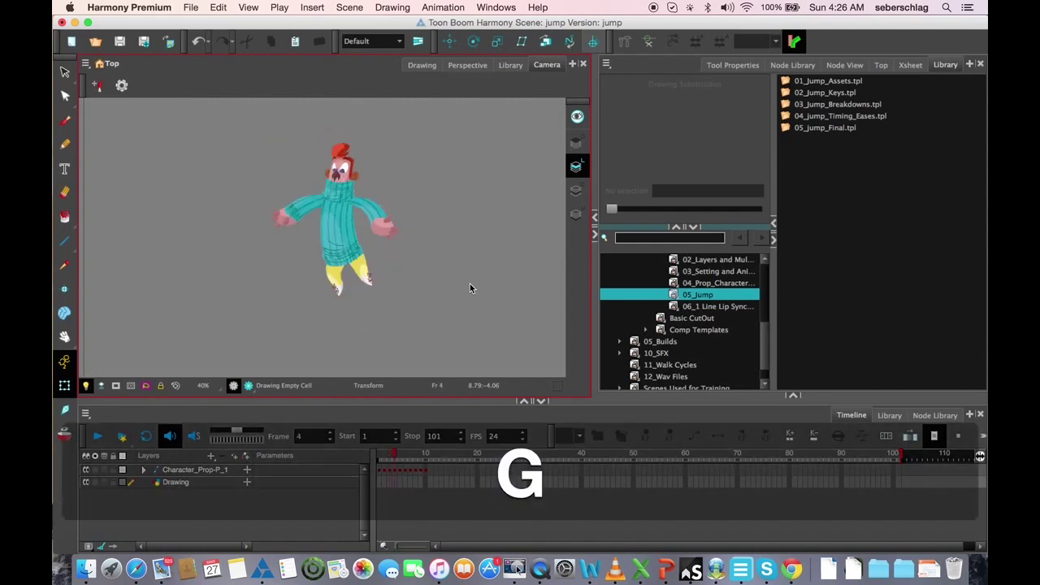
{"action": "key", "text": "g"}
{"action": "key", "text": "f"}
{"action": "key", "text": "f"}
{"action": "key", "text": "g"}
{"action": "key", "text": "g"}
{"action": "key", "text": "f"}
{"action": "key", "text": "f"}
{"action": "key", "text": "g"}
{"action": "key", "text": "f"}
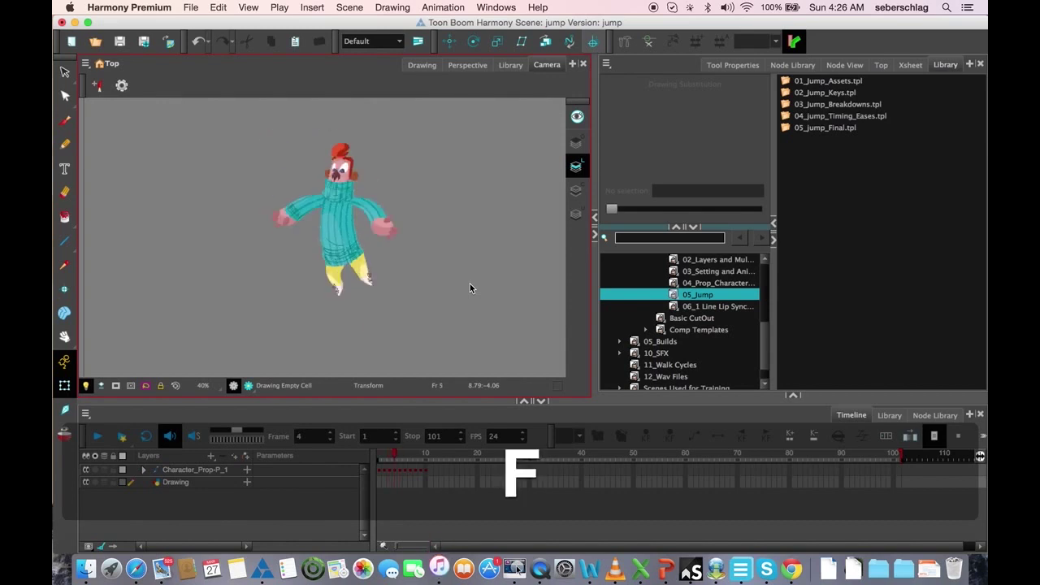
{"action": "key", "text": "f"}
{"action": "key", "text": "f"}
{"action": "key", "text": "g"}
{"action": "key", "text": "g"}
{"action": "key", "text": "f"}
{"action": "key", "text": "f"}
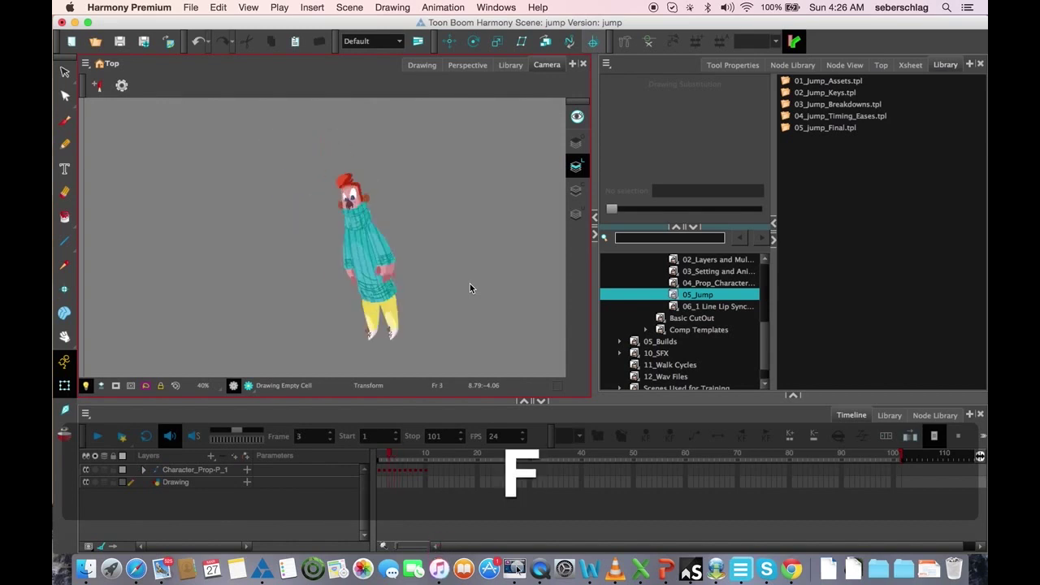
{"action": "key", "text": "g"}
{"action": "key", "text": "g"}
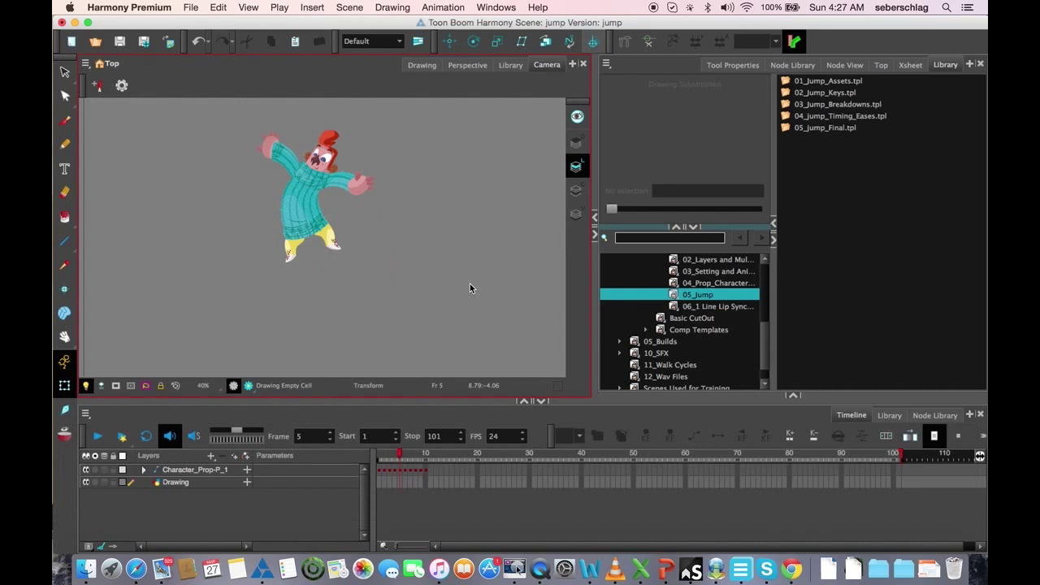
Flip through the mid-jump poses at frames 5, 6 and 7.
{"action": "key", "text": "g"}
{"action": "key", "text": "f"}
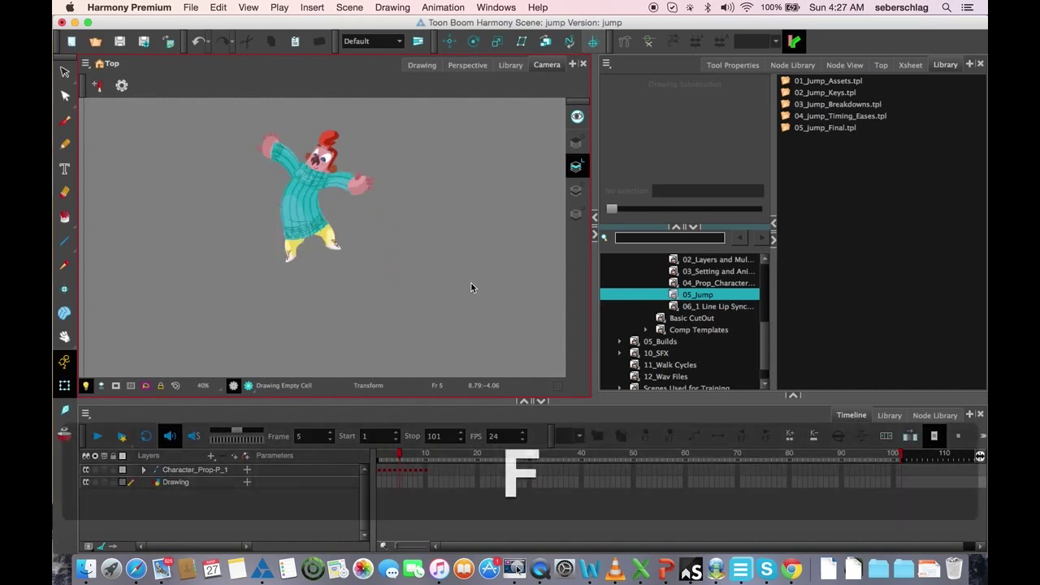
{"action": "key", "text": "g"}
{"action": "key", "text": "f"}
{"action": "key", "text": "f"}
{"action": "key", "text": "f"}
{"action": "key", "text": "g"}
{"action": "key", "text": "g"}
{"action": "key", "text": "g"}
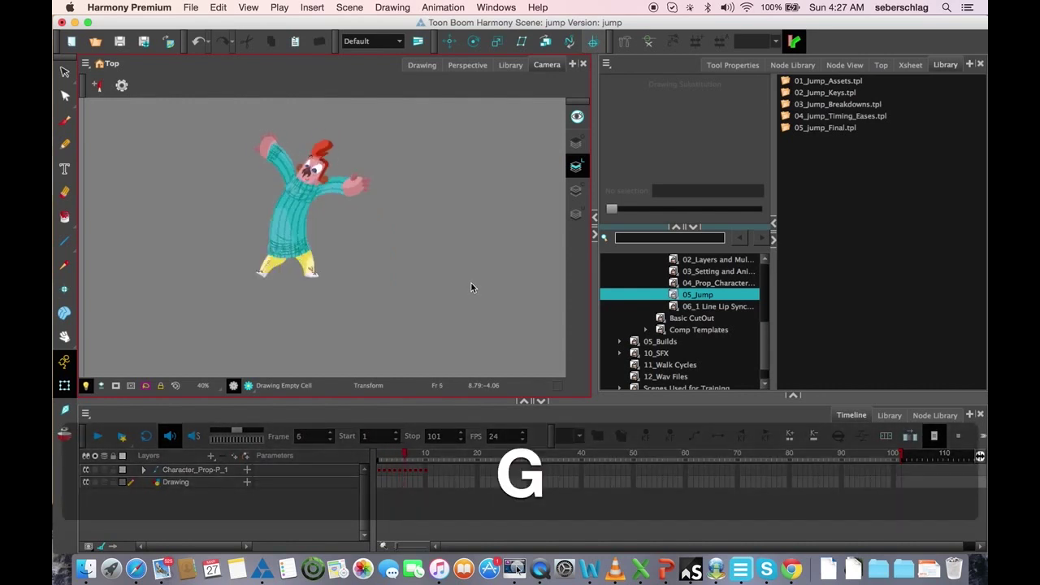
{"action": "key", "text": "f"}
{"action": "key", "text": "g"}
{"action": "key", "text": "f"}
{"action": "key", "text": "g"}
{"action": "key", "text": "f"}
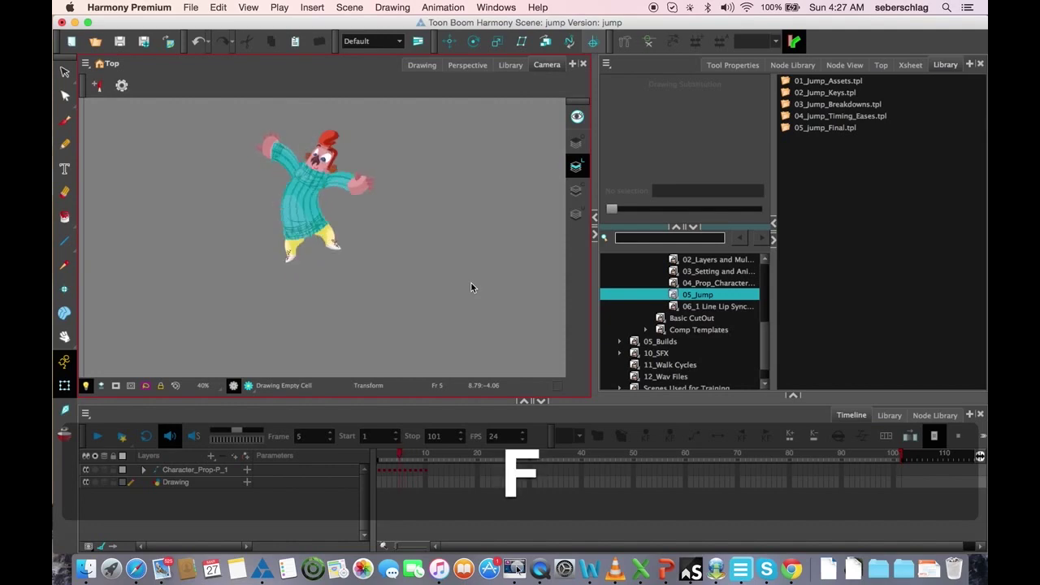
{"action": "key", "text": "g"}
{"action": "key", "text": "f"}
{"action": "key", "text": "g"}
{"action": "key", "text": "g"}
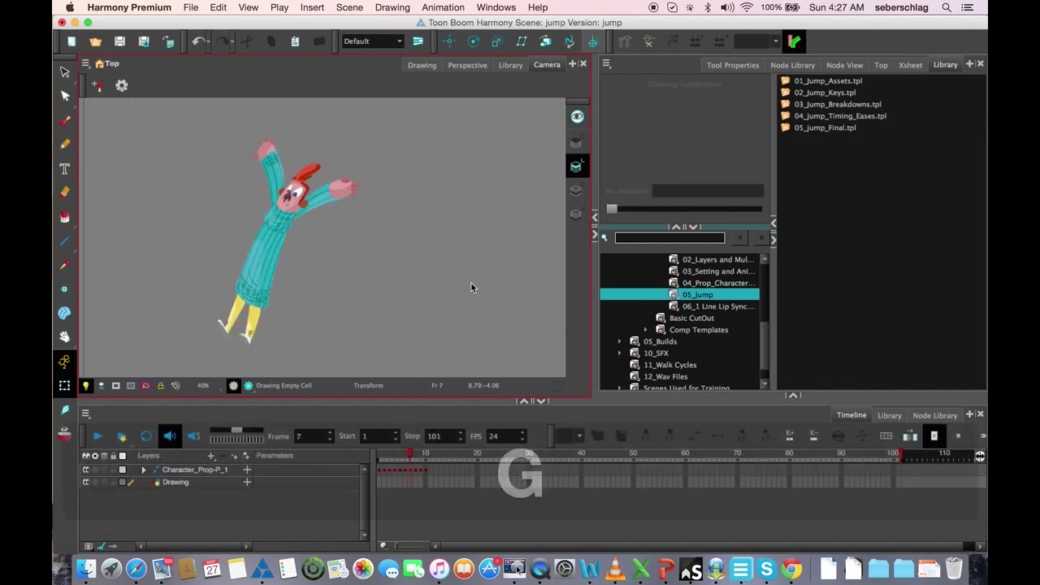
{"action": "key", "text": "f"}
{"action": "key", "text": "f"}
{"action": "key", "text": "g"}
{"action": "key", "text": "g"}
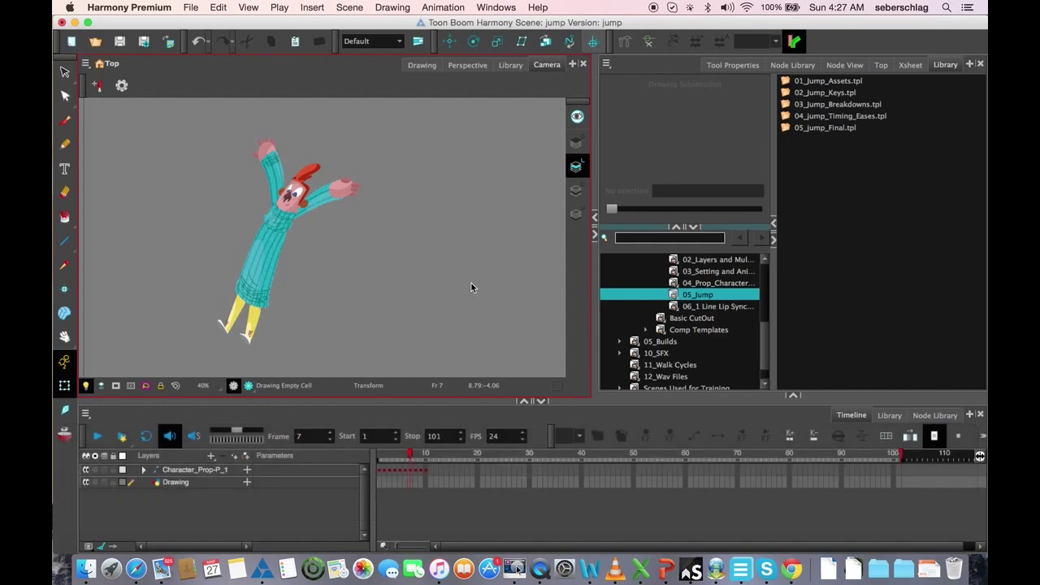
Step through frames 8 to 10 and back through the jump to frame 1.
{"action": "key", "text": "g"}
{"action": "key", "text": "g"}
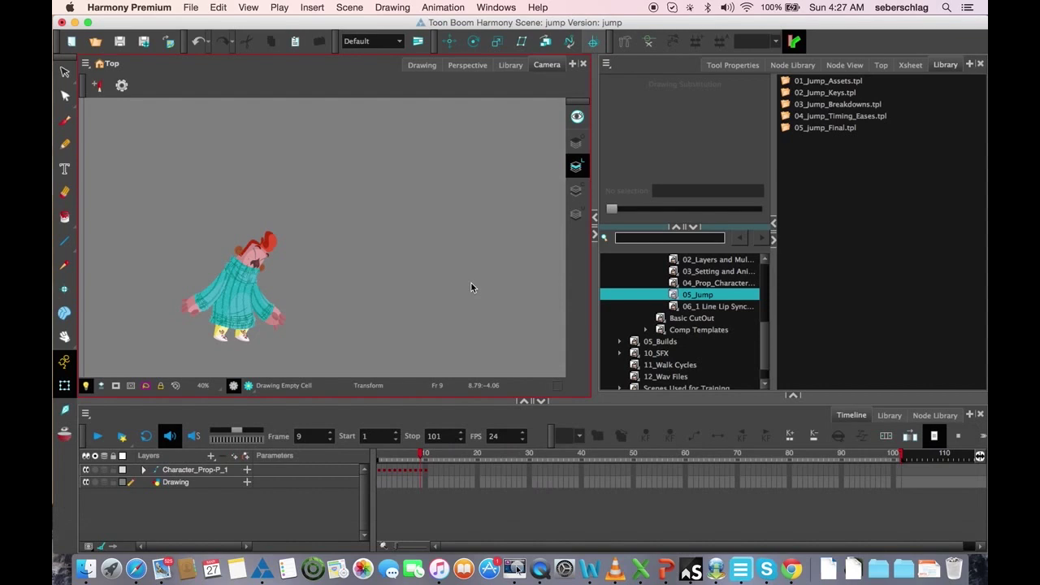
{"action": "key", "text": "g"}
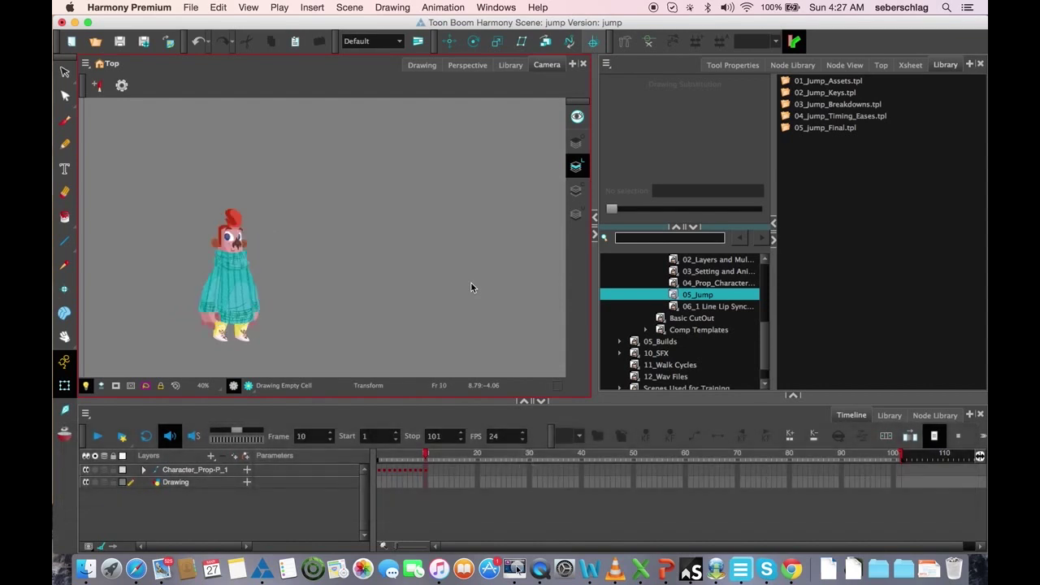
{"action": "key", "text": "f"}
{"action": "key", "text": "f"}
{"action": "key", "text": "f"}
{"action": "key", "text": "f"}
{"action": "key", "text": "f"}
{"action": "key", "text": "f"}
{"action": "key", "text": "f"}
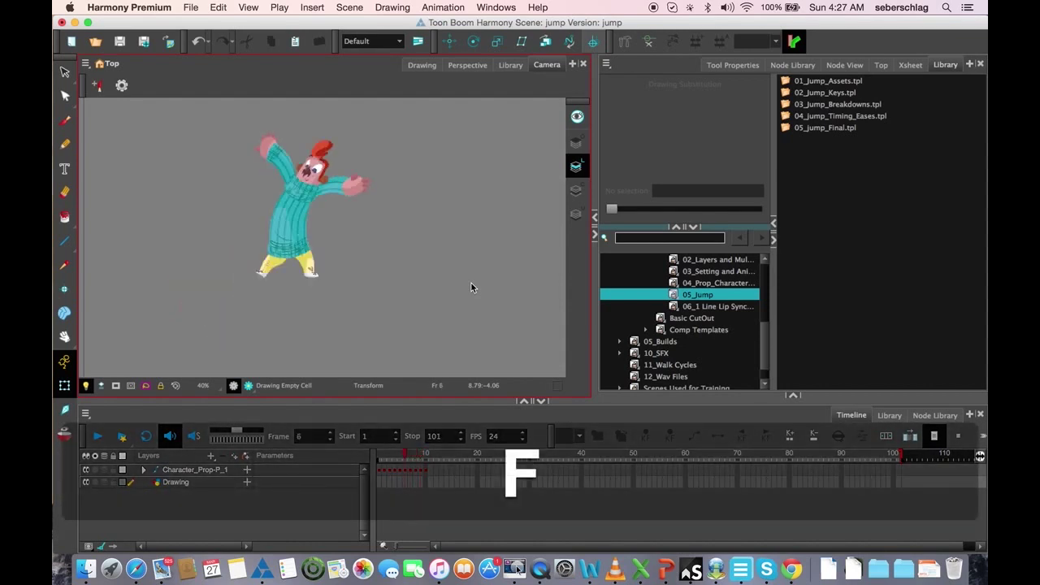
{"action": "key", "text": "f"}
{"action": "key", "text": "f"}
{"action": "key", "text": "g"}
{"action": "key", "text": "g"}
{"action": "key", "text": "g"}
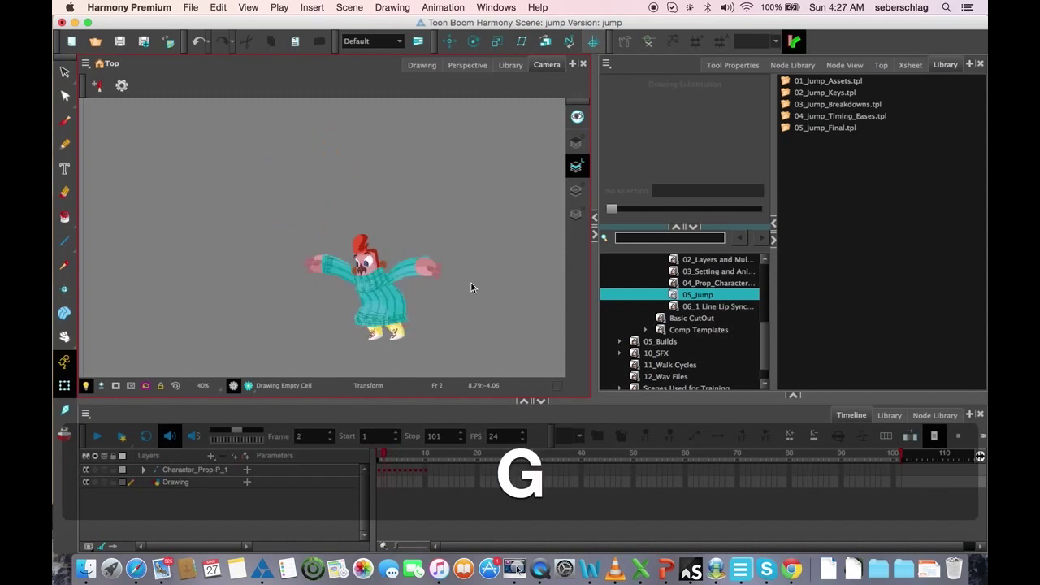
{"action": "key", "text": "g"}
{"action": "key", "text": "g"}
{"action": "key", "text": "g"}
{"action": "key", "text": "g"}
{"action": "key", "text": "g"}
{"action": "key", "text": "g"}
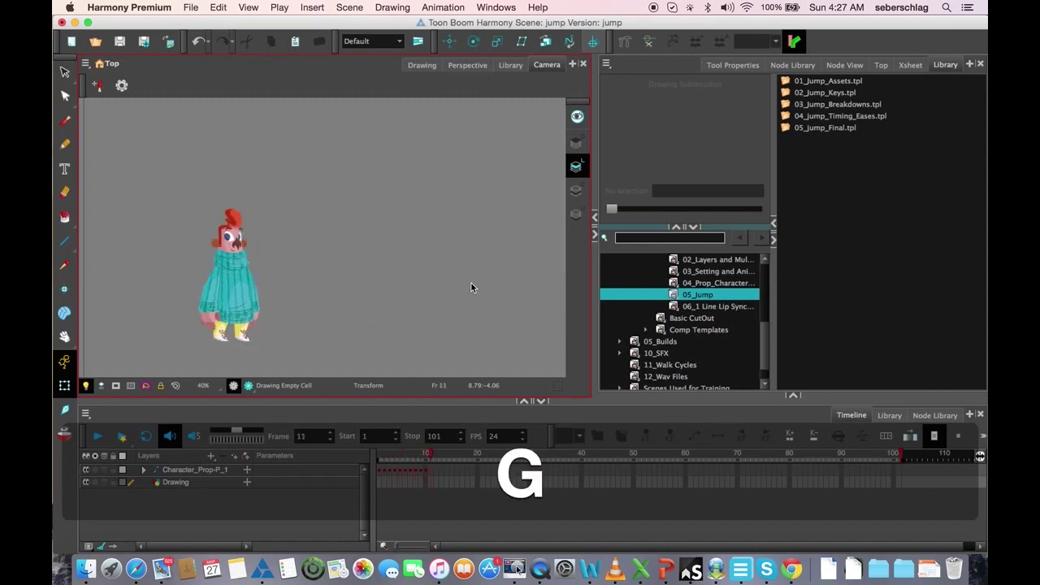
{"action": "key", "text": "f"}
{"action": "key", "text": "f"}
{"action": "key", "text": "f"}
{"action": "key", "text": "f"}
{"action": "key", "text": "f"}
{"action": "key", "text": "f"}
{"action": "key", "text": "f"}
{"action": "key", "text": "f"}
{"action": "key", "text": "f"}
{"action": "key", "text": "f"}
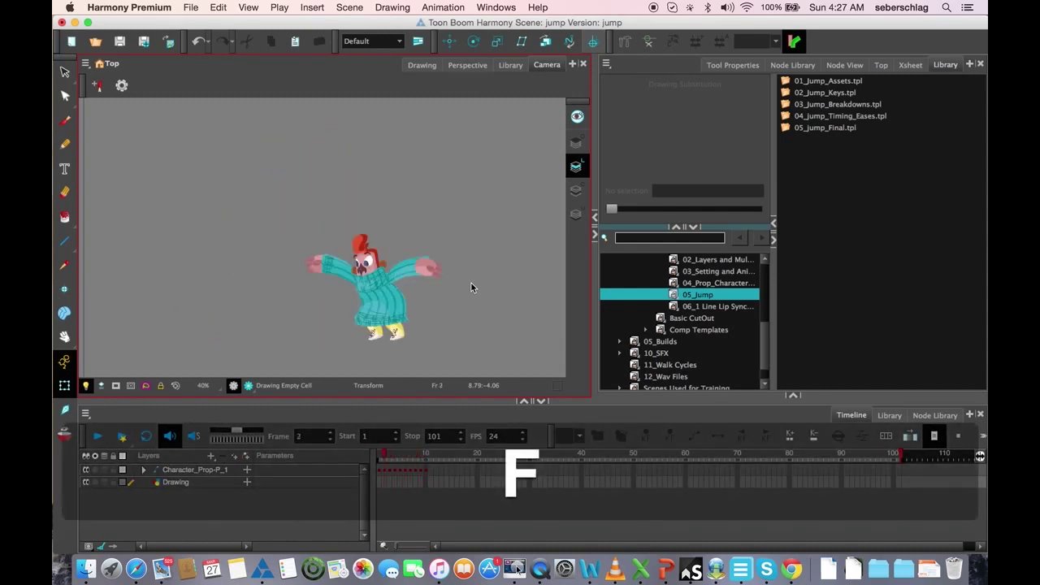
{"action": "key", "text": "g"}
{"action": "key", "text": "g"}
{"action": "key", "text": "f"}
{"action": "key", "text": "f"}
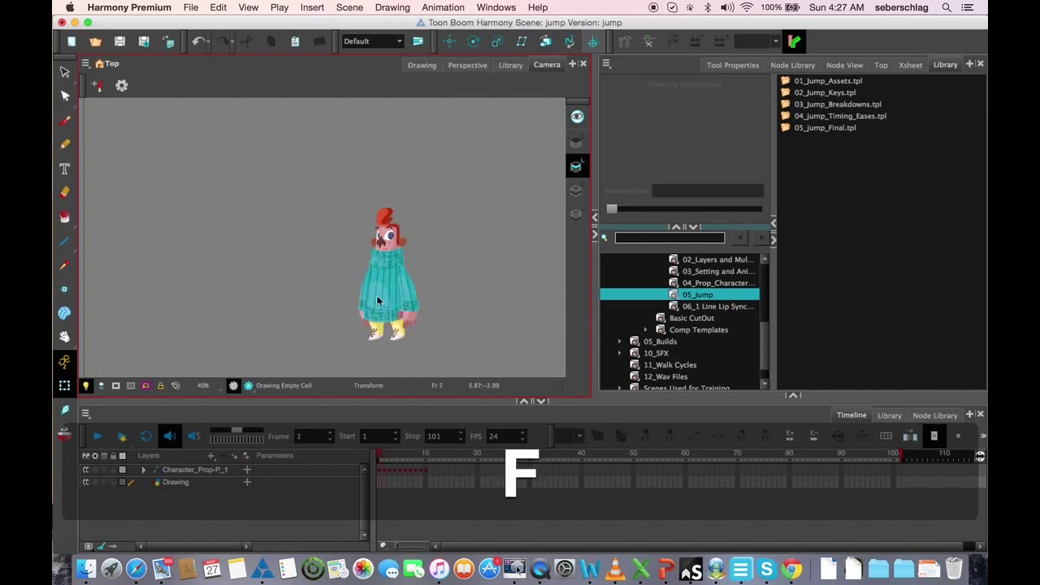
{"action": "left_click", "coordinate": [364, 488]}
Hold the frame 1 key on 2s by inserting frames with Shift+=.
{"action": "left_click", "coordinate": [380, 471]}
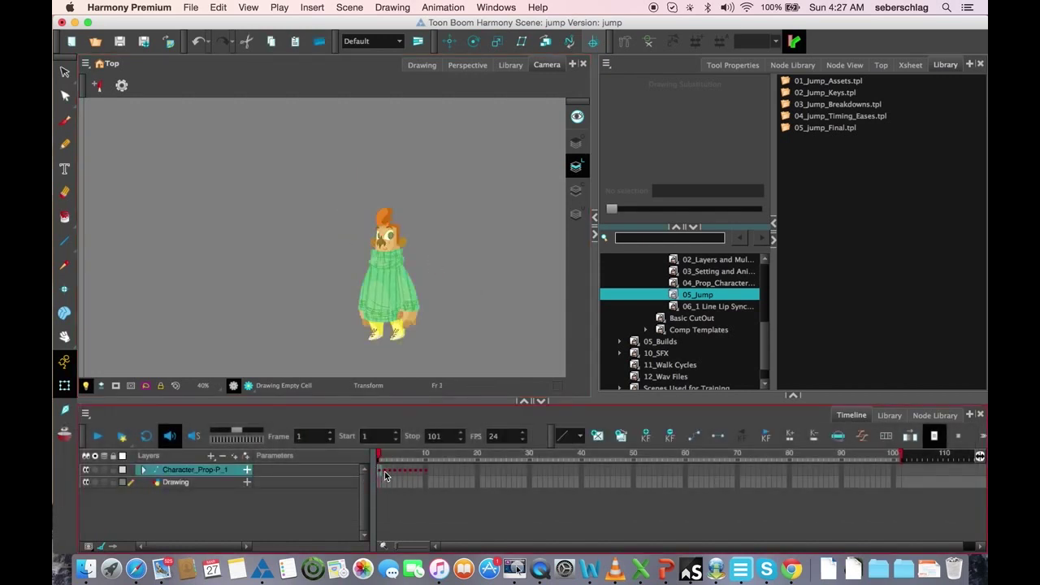
{"action": "left_click", "coordinate": [383, 471]}
{"action": "left_click", "coordinate": [379, 476]}
{"action": "left_click", "coordinate": [383, 475]}
{"action": "left_click", "coordinate": [378, 475]}
{"action": "key", "text": "shift+equal"}
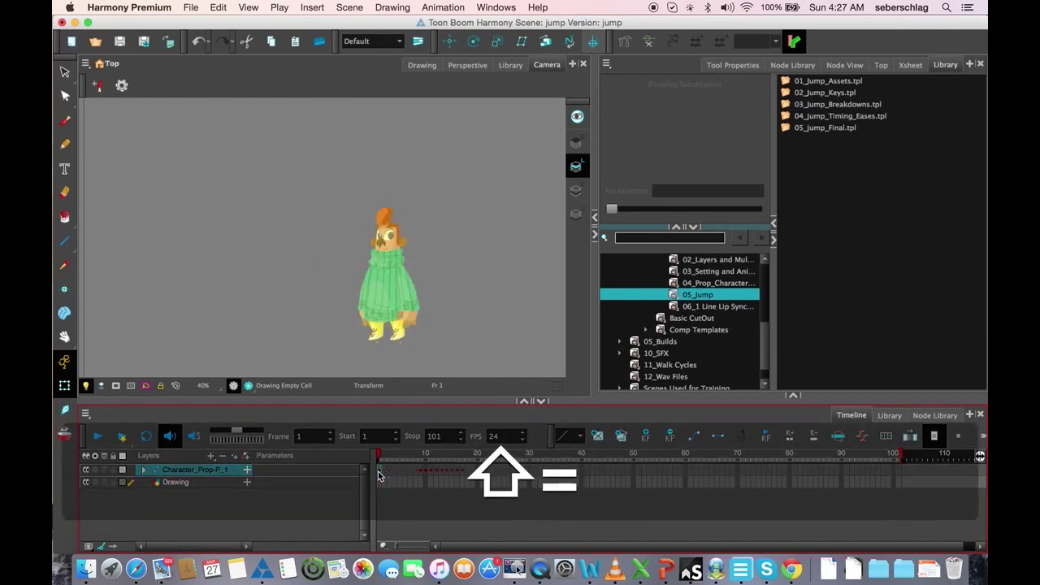
{"action": "key", "text": "shift+equal"}
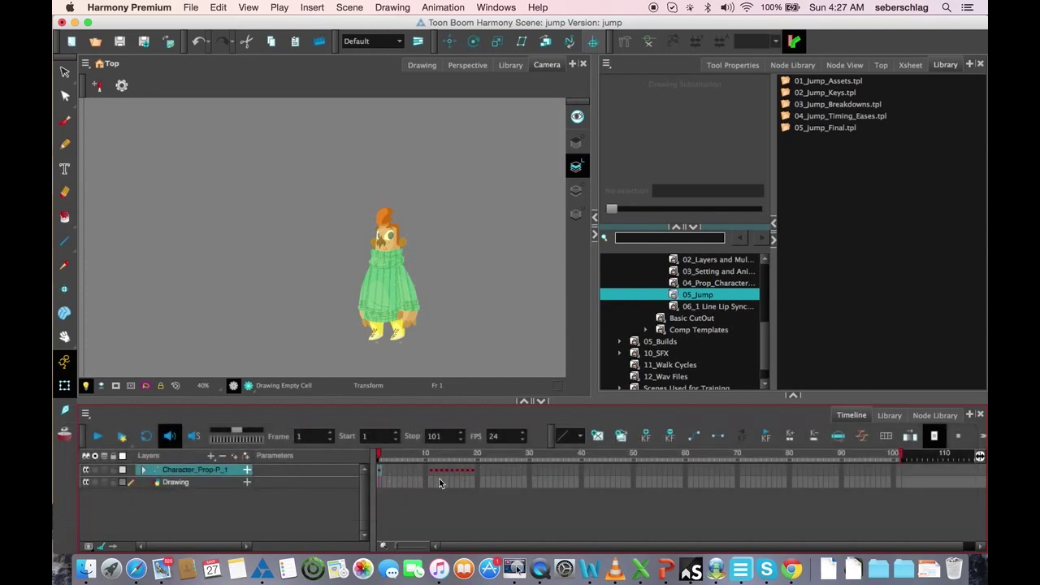
Select frame 9 on both layers and insert a frame after it.
{"action": "left_click", "coordinate": [433, 474]}
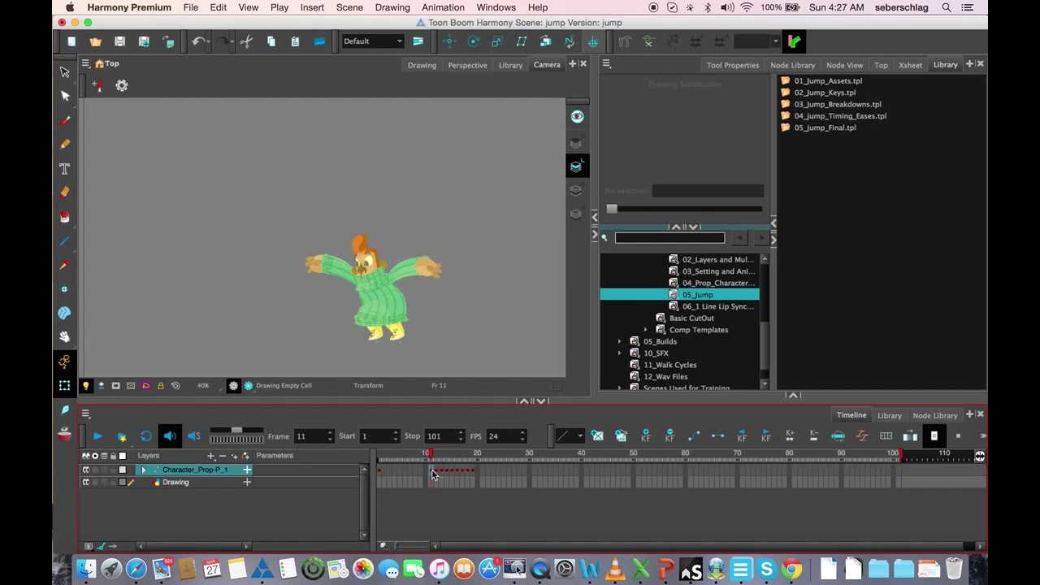
{"action": "left_click", "coordinate": [313, 436]}
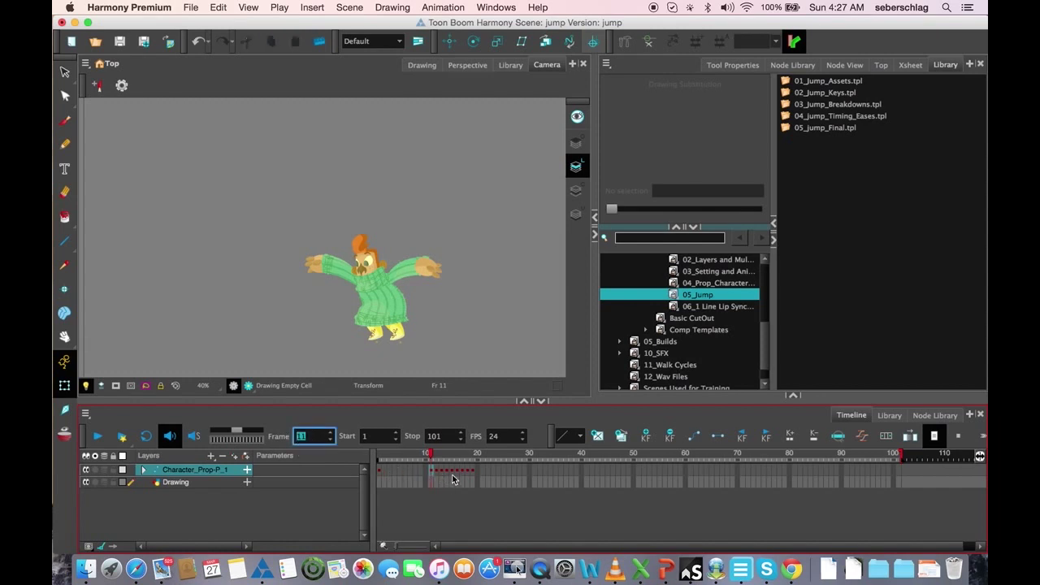
{"action": "left_click", "coordinate": [422, 475]}
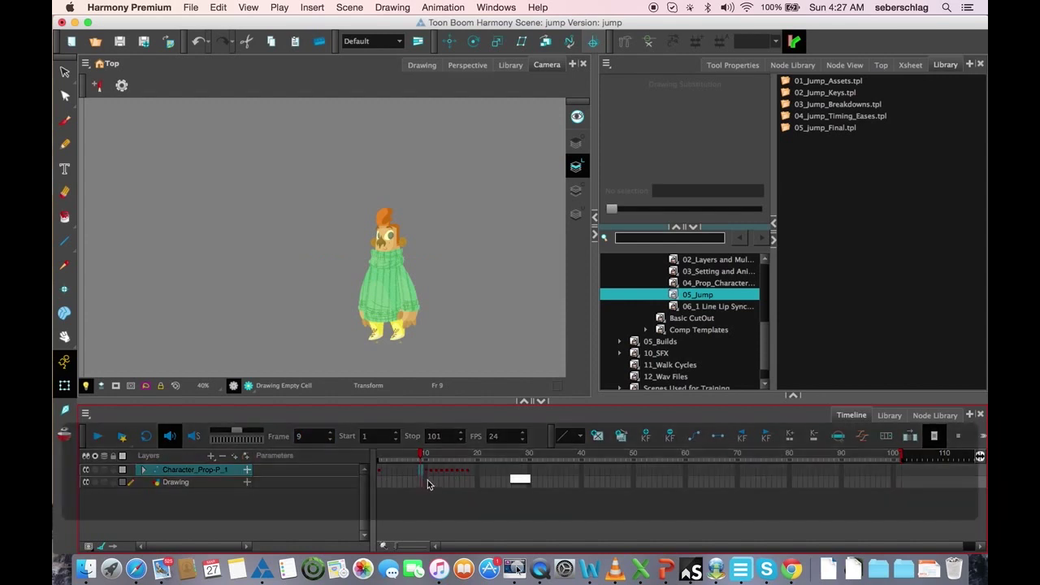
{"action": "left_click", "coordinate": [426, 476]}
{"action": "left_click", "coordinate": [420, 475]}
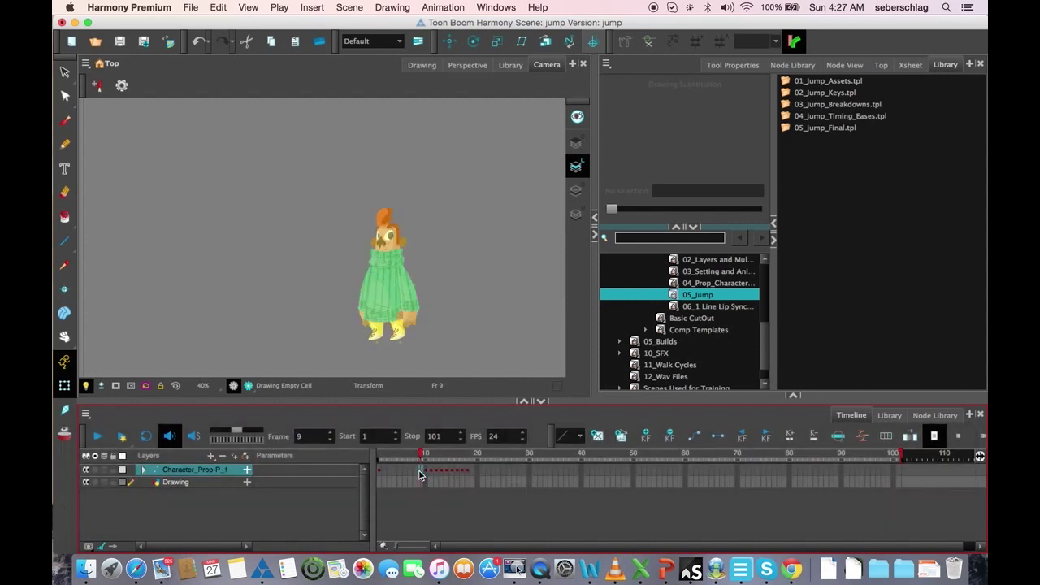
{"action": "left_click_drag", "start_coordinate": [420, 475], "coordinate": [420, 481]}
{"action": "key", "text": "shift+equal"}
Insert a frame at frames 11, 13 and 15 to space those keys on 2s.
{"action": "left_click", "coordinate": [434, 475]}
{"action": "left_click", "coordinate": [427, 475]}
{"action": "left_click", "coordinate": [431, 476]}
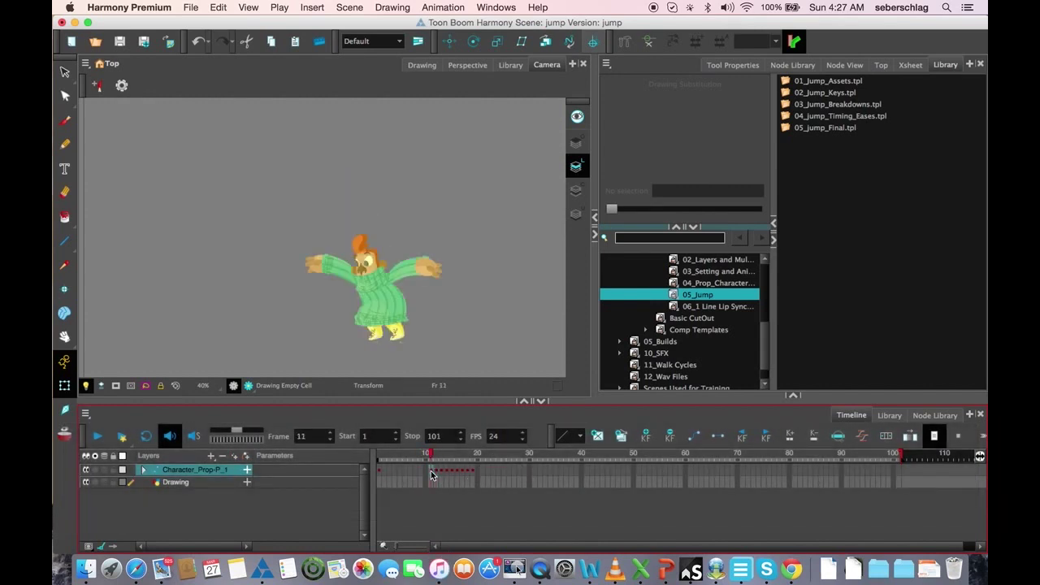
{"action": "key", "text": "shift+equal"}
{"action": "left_click", "coordinate": [441, 476]}
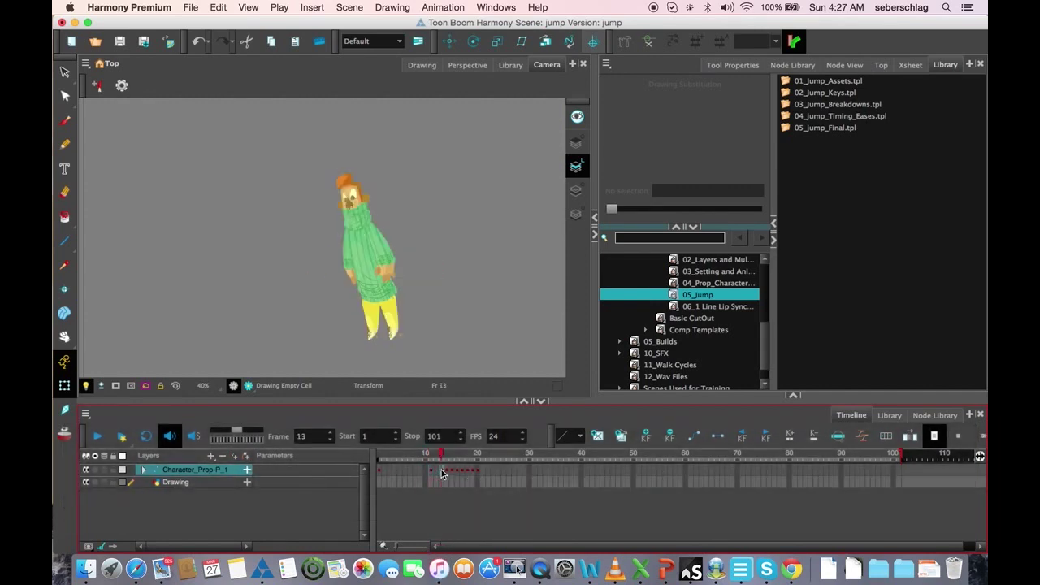
{"action": "key", "text": "shift+equal"}
{"action": "left_click", "coordinate": [448, 475]}
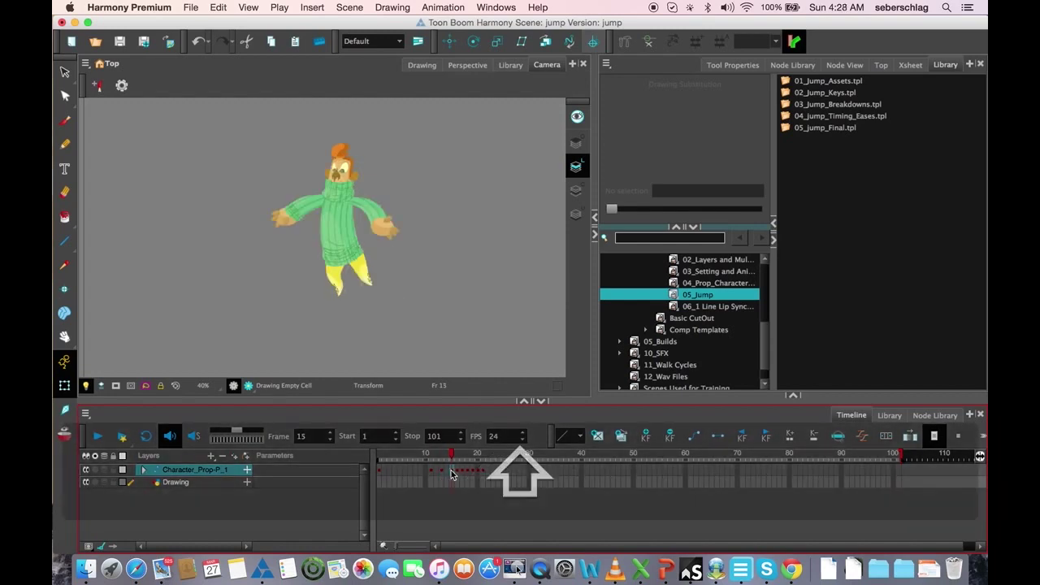
{"action": "key", "text": "shift+equal"}
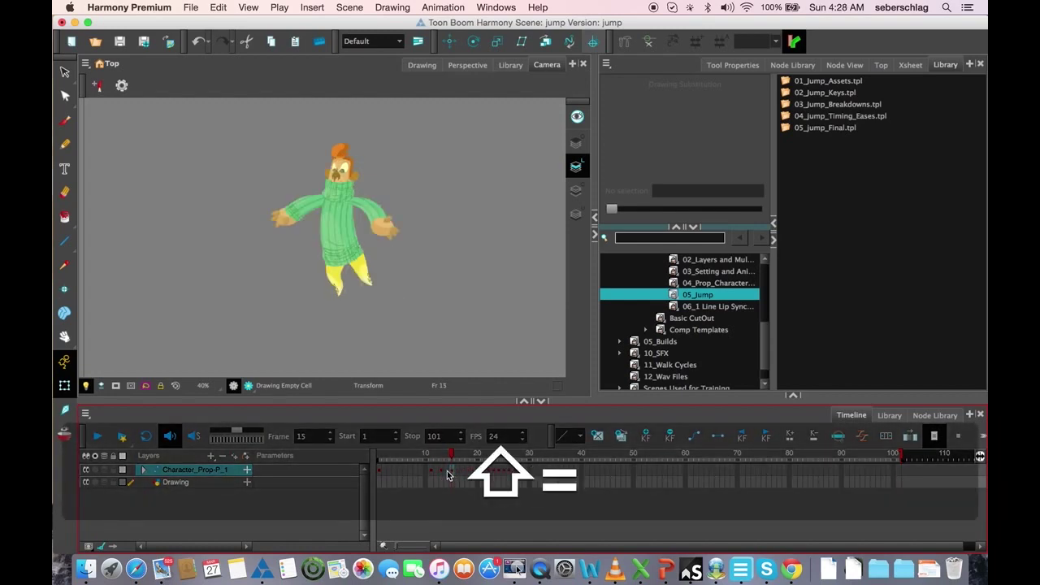
Space out the frame 25 key by one frame and check poses up to frame 30.
{"action": "left_click", "coordinate": [466, 354]}
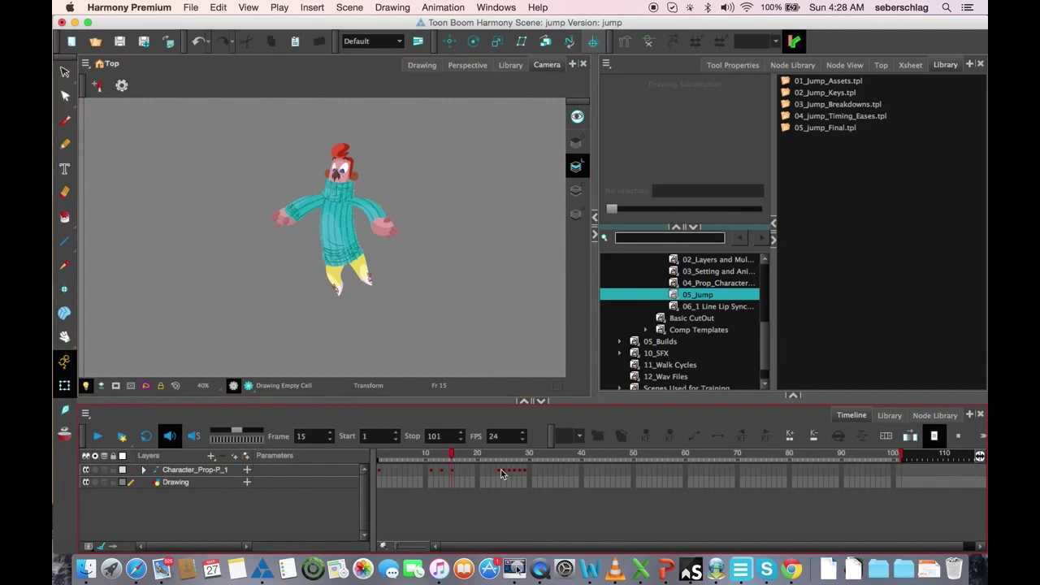
{"action": "left_click", "coordinate": [501, 474]}
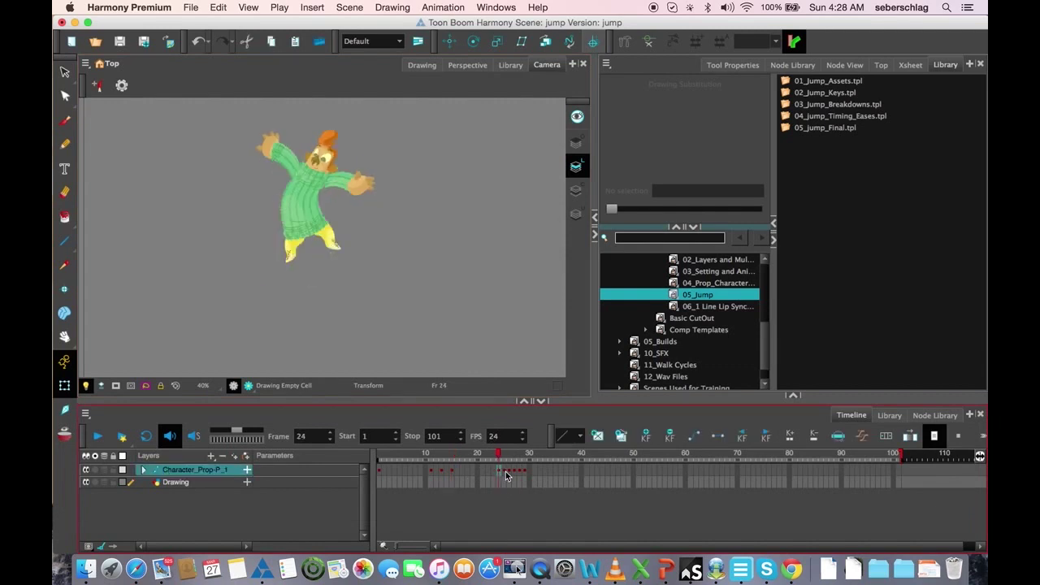
{"action": "key", "text": "shift+equal"}
{"action": "key", "text": "shift+equal"}
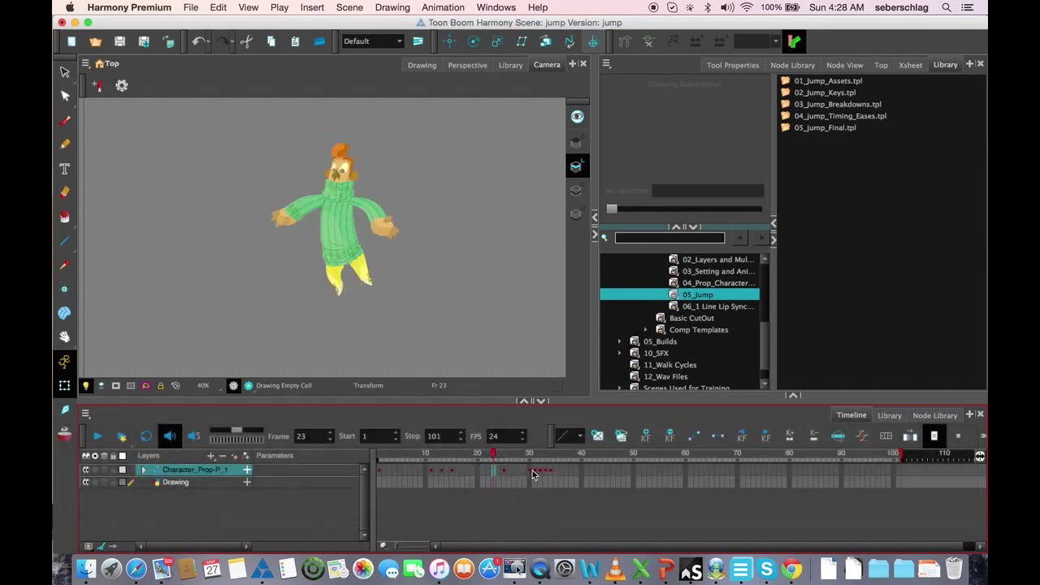
{"action": "left_click", "coordinate": [530, 474]}
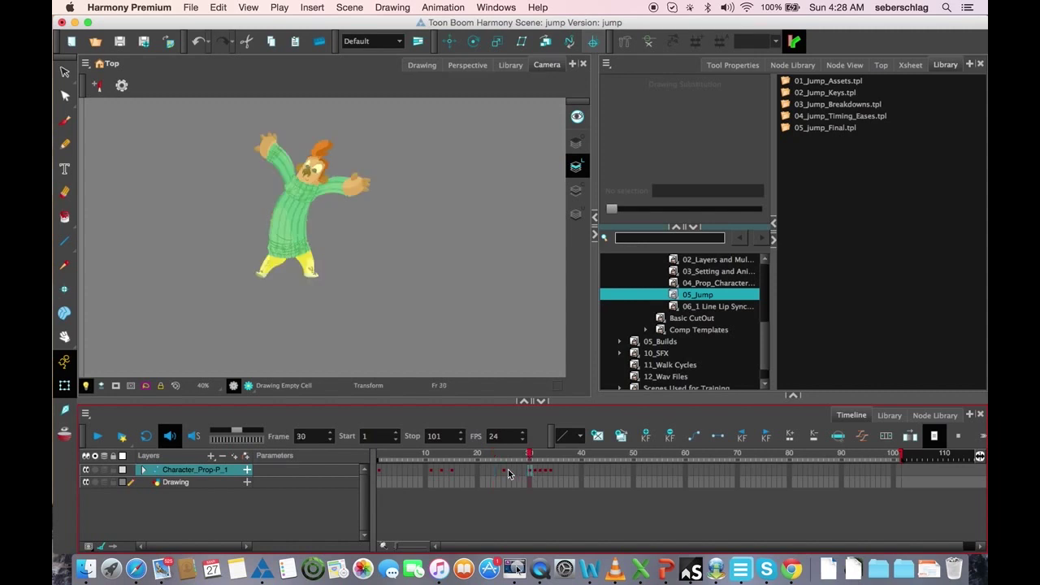
{"action": "left_click_drag", "start_coordinate": [508, 470], "coordinate": [526, 471]}
{"action": "left_click", "coordinate": [525, 474]}
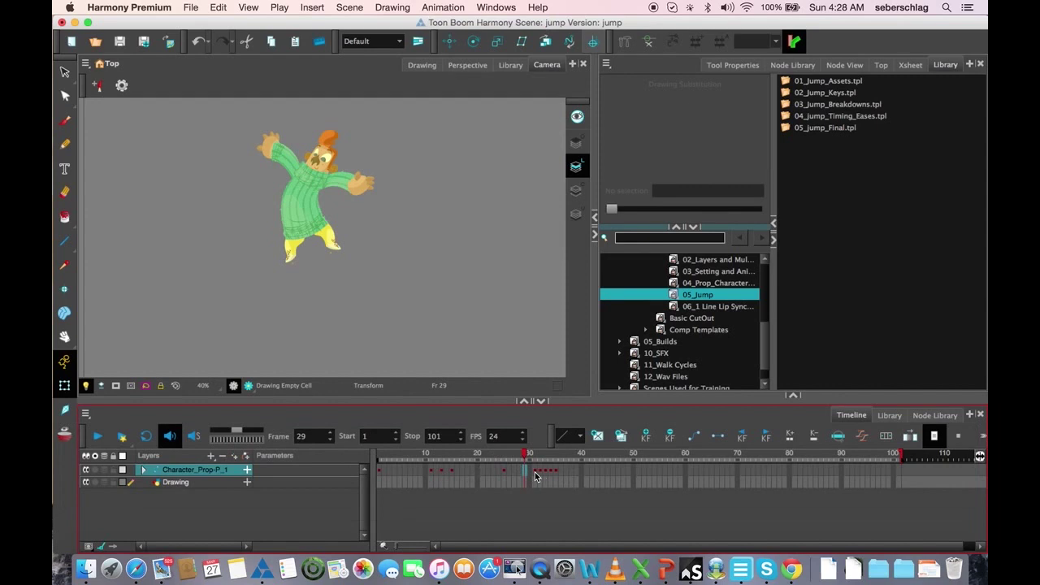
Review the poses at frames 31 to 34 and select the frame 33 cell.
{"action": "left_click", "coordinate": [534, 476]}
{"action": "left_click", "coordinate": [538, 476]}
{"action": "left_click", "coordinate": [537, 476]}
{"action": "left_click", "coordinate": [533, 475]}
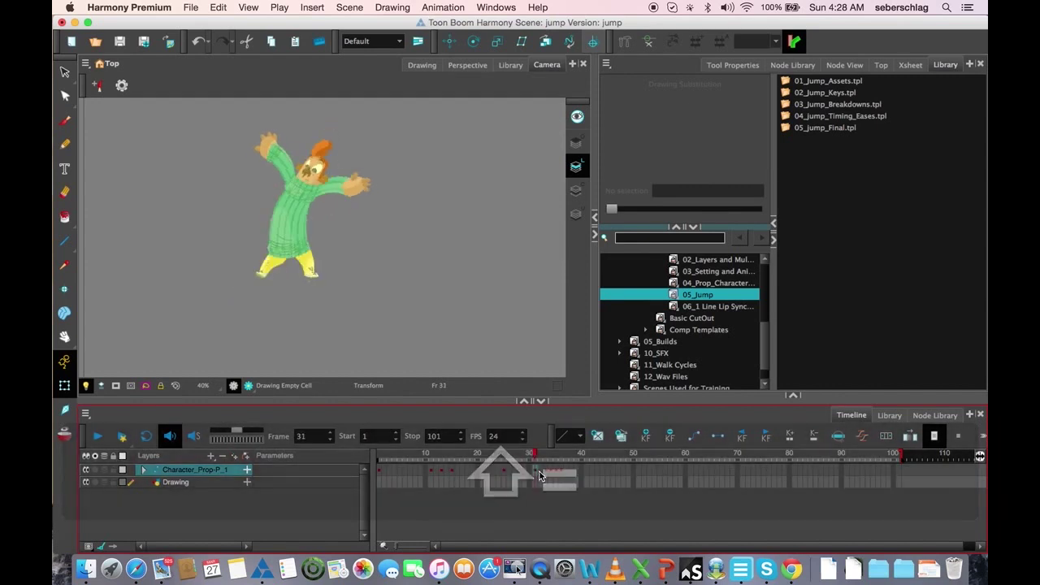
{"action": "left_click", "coordinate": [544, 476]}
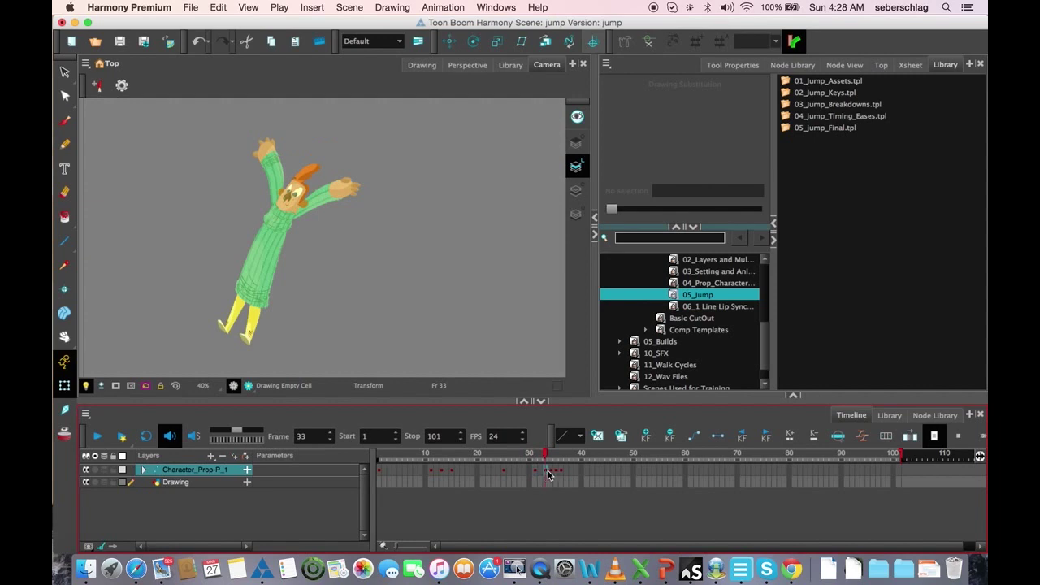
{"action": "left_click", "coordinate": [549, 476]}
{"action": "left_click", "coordinate": [543, 476]}
{"action": "left_click", "coordinate": [545, 477]}
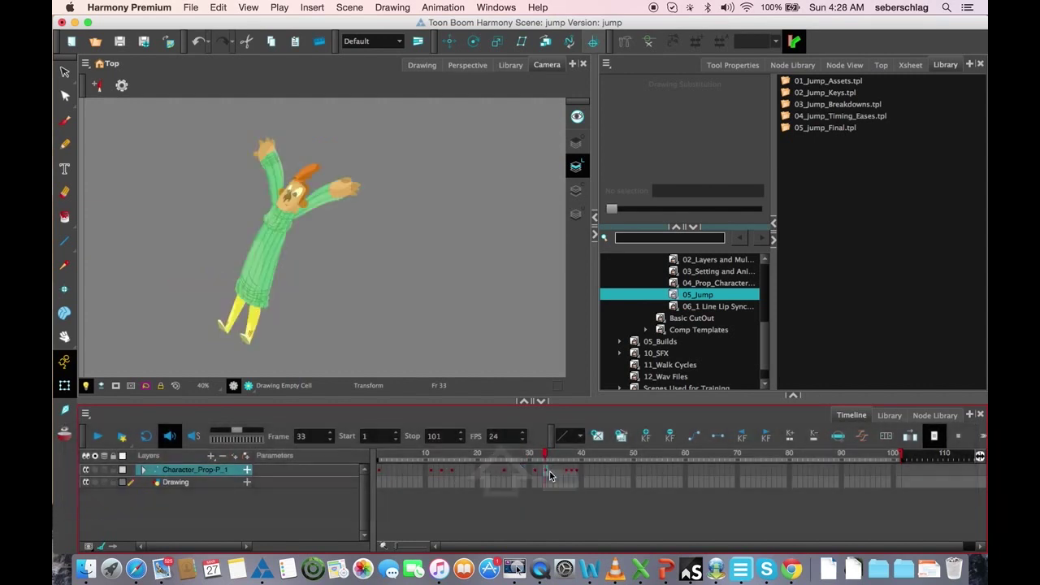
Compare frames 37 and 38 and insert frames to space the following keys.
{"action": "left_click", "coordinate": [566, 475]}
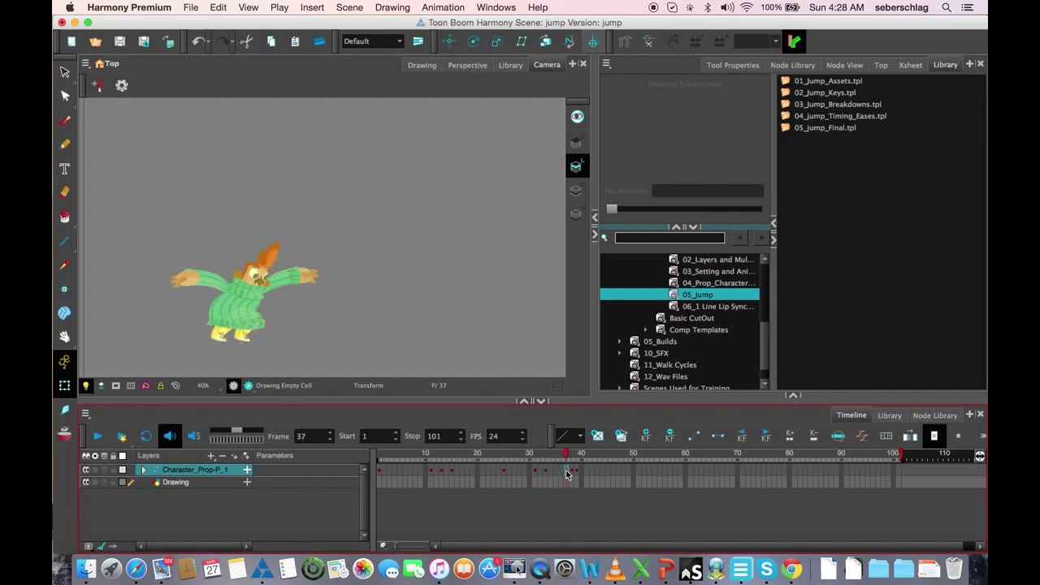
{"action": "key", "text": "period"}
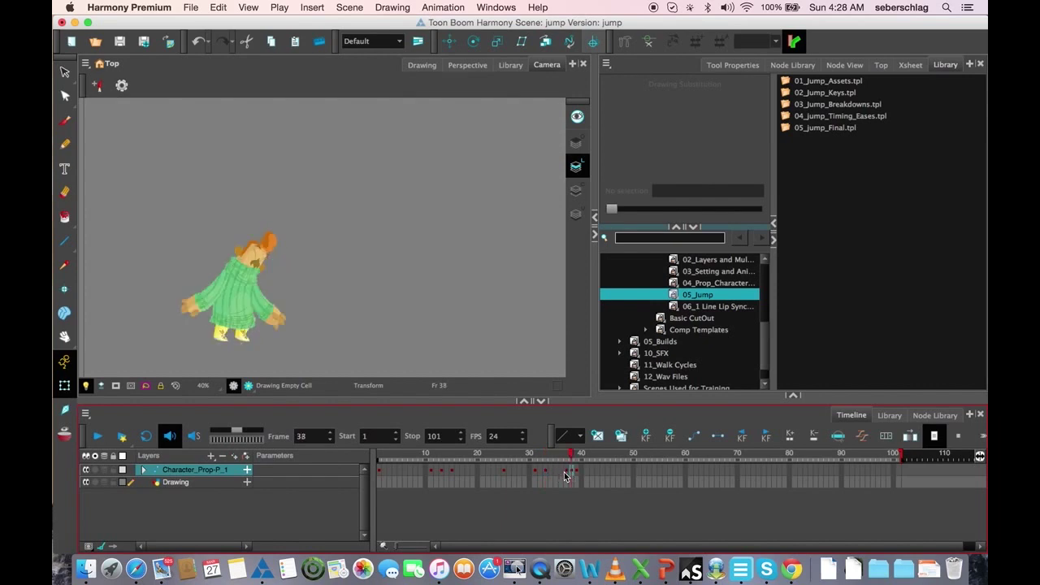
{"action": "key", "text": "comma"}
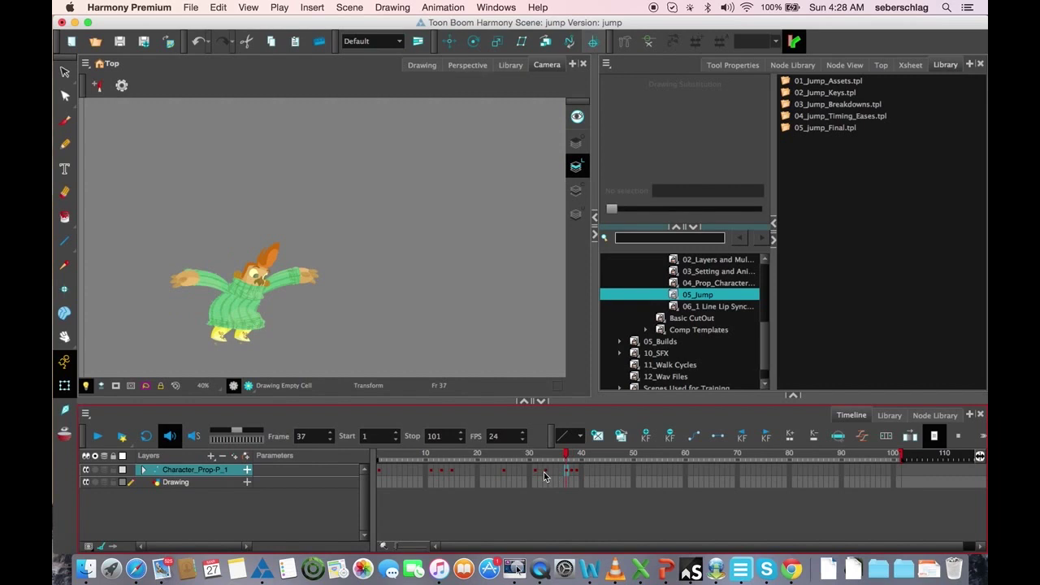
{"action": "key", "text": "period"}
{"action": "key", "text": "comma"}
{"action": "key", "text": "shift+equal"}
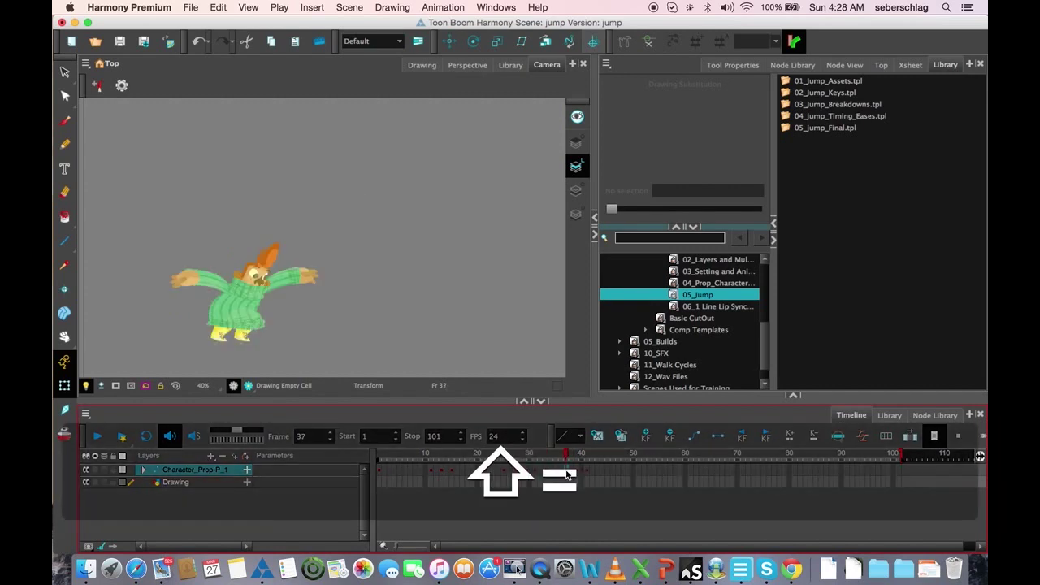
Space out the final key at frame 42 and return to frame 1.
{"action": "left_click", "coordinate": [592, 476]}
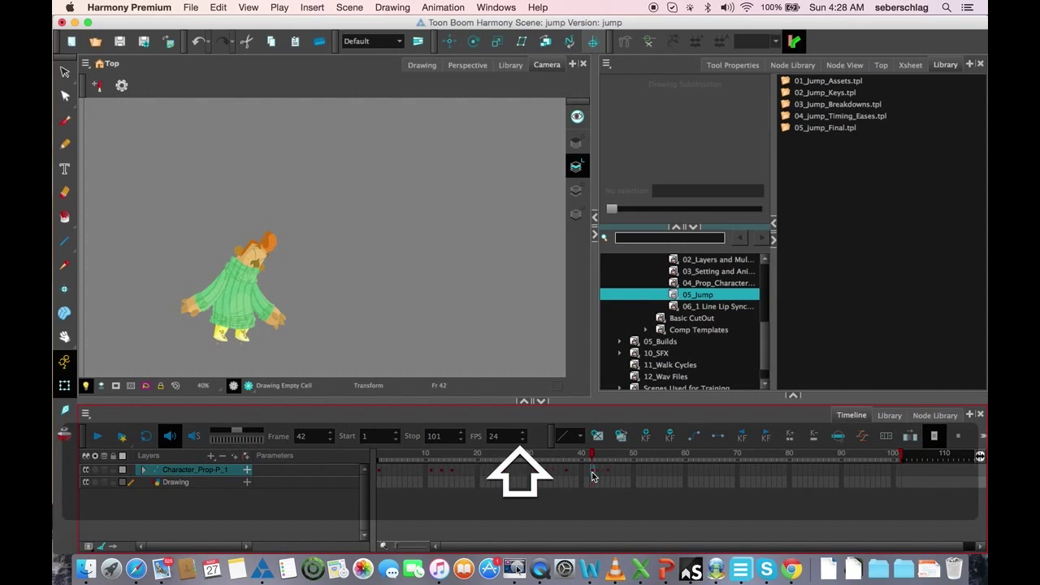
{"action": "key", "text": "shift+equal"}
{"action": "key", "text": "shift+equal"}
{"action": "left_click", "coordinate": [378, 458]}
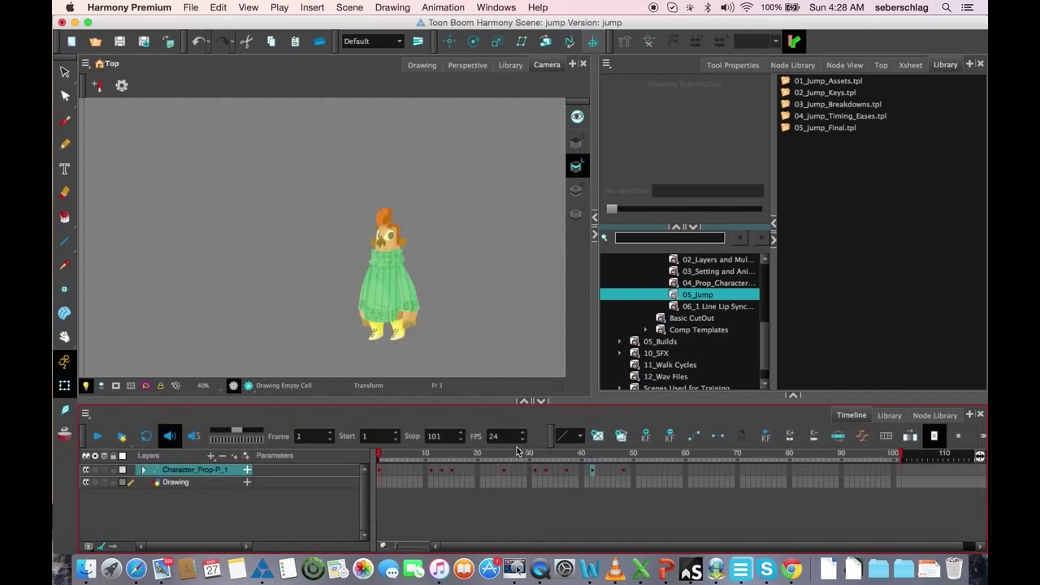
Make frame 60 the Stop frame and play the jump through at 24 fps.
{"action": "left_click", "coordinate": [684, 454]}
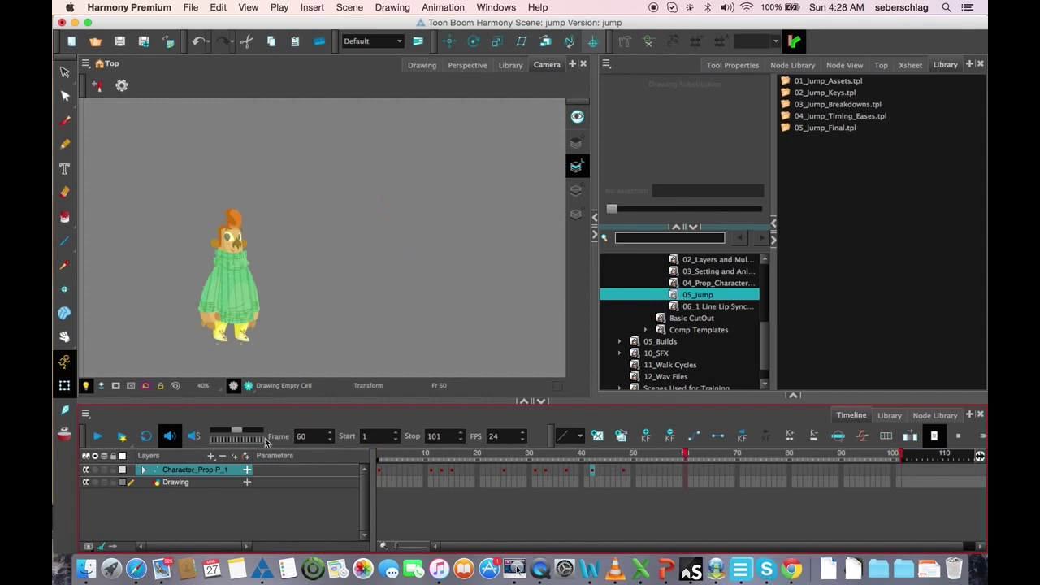
{"action": "left_click", "coordinate": [98, 437]}
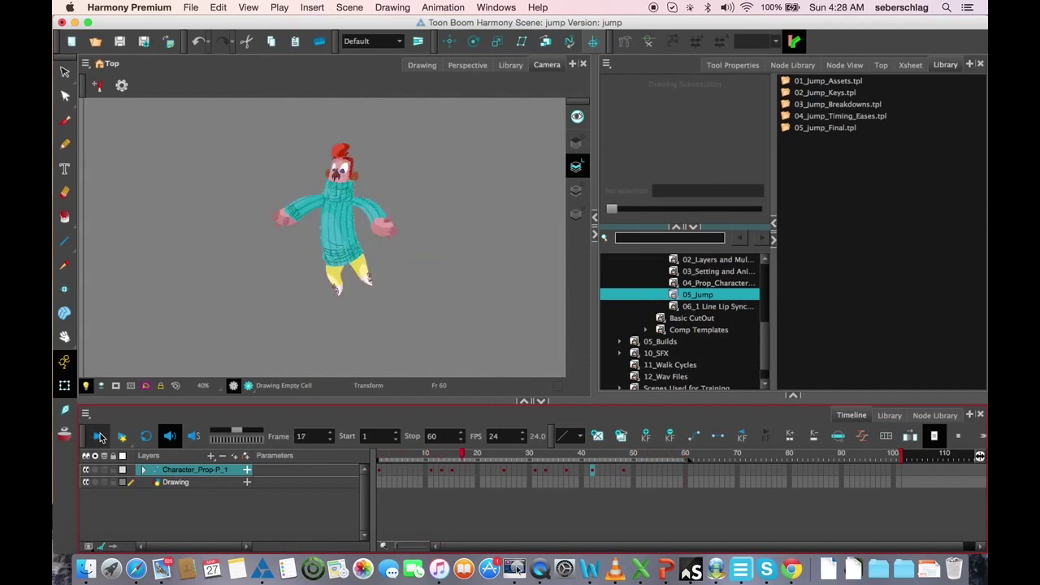
{"action": "left_click", "coordinate": [99, 437]}
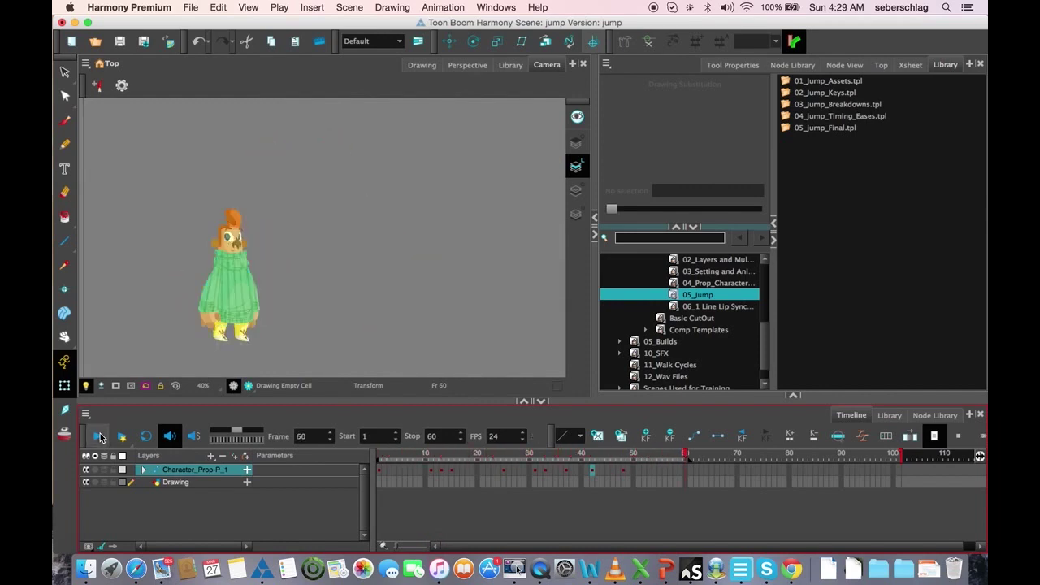
{"action": "left_click", "coordinate": [100, 437]}
Add motion interpolation across frames 1–47 and give the frame 1 key a Right Time Ratio of 30.
{"action": "left_click_drag", "start_coordinate": [376, 469], "coordinate": [621, 474]}
{"action": "left_click", "coordinate": [693, 435]}
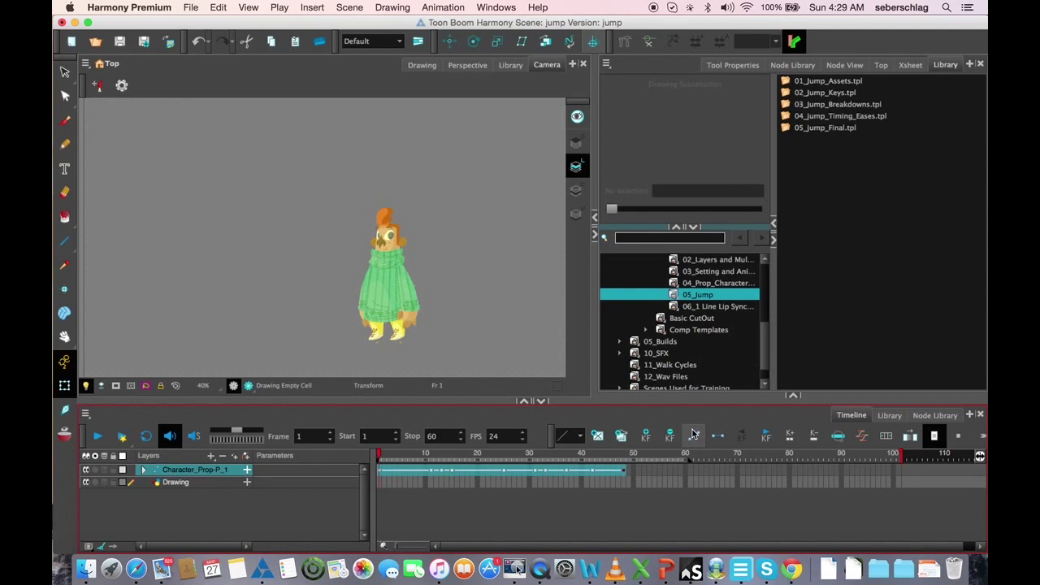
{"action": "left_click", "coordinate": [382, 477]}
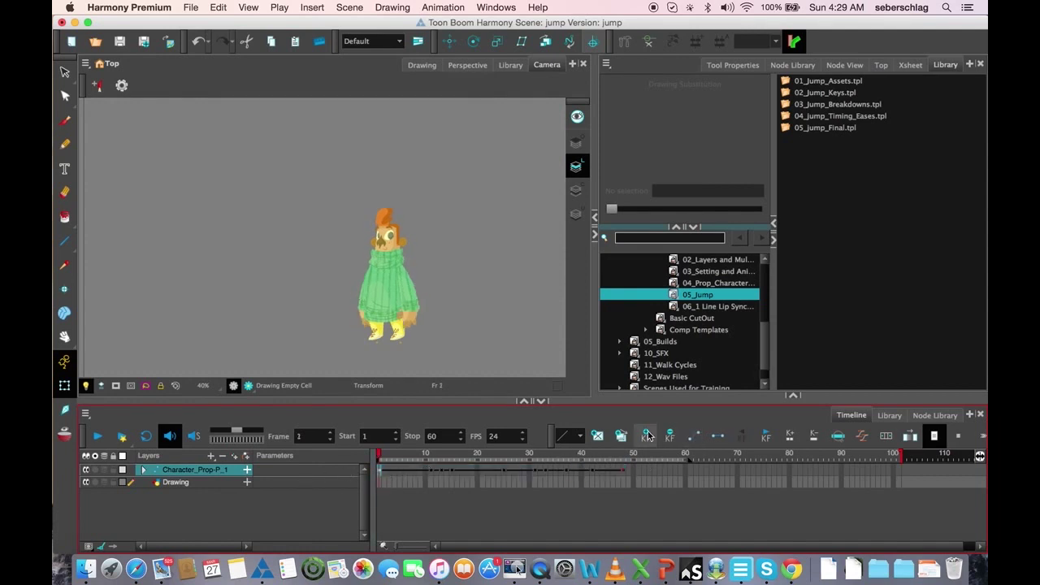
{"action": "left_click", "coordinate": [837, 435]}
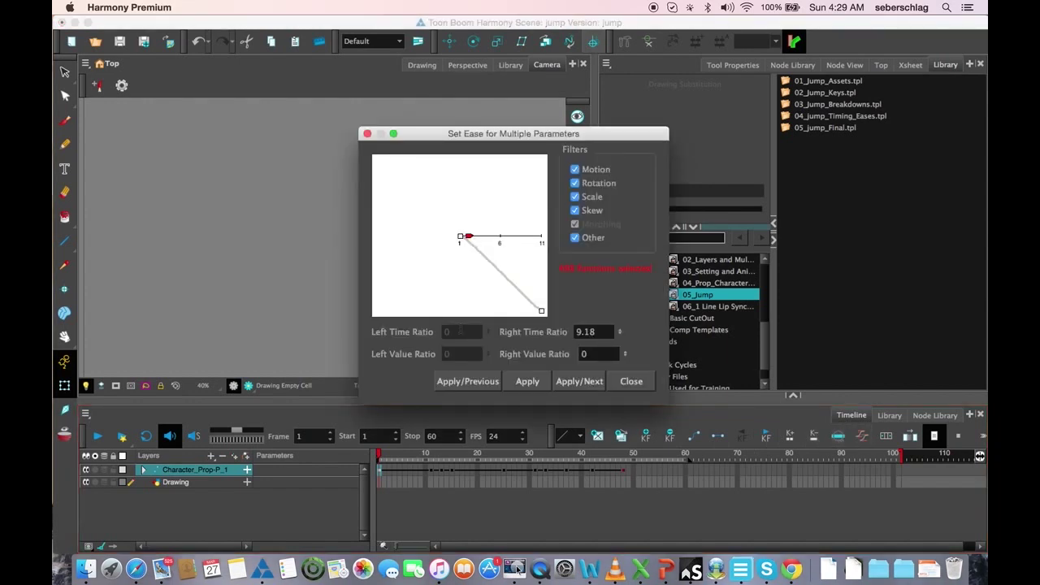
{"action": "double_click", "coordinate": [593, 331]}
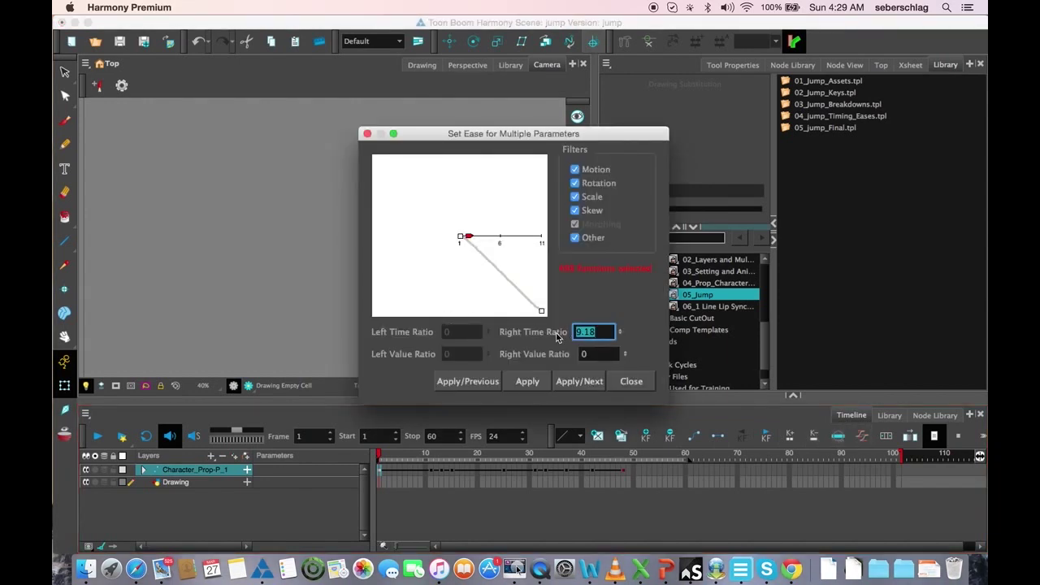
{"action": "type", "text": "30"}
{"action": "left_click", "coordinate": [529, 381]}
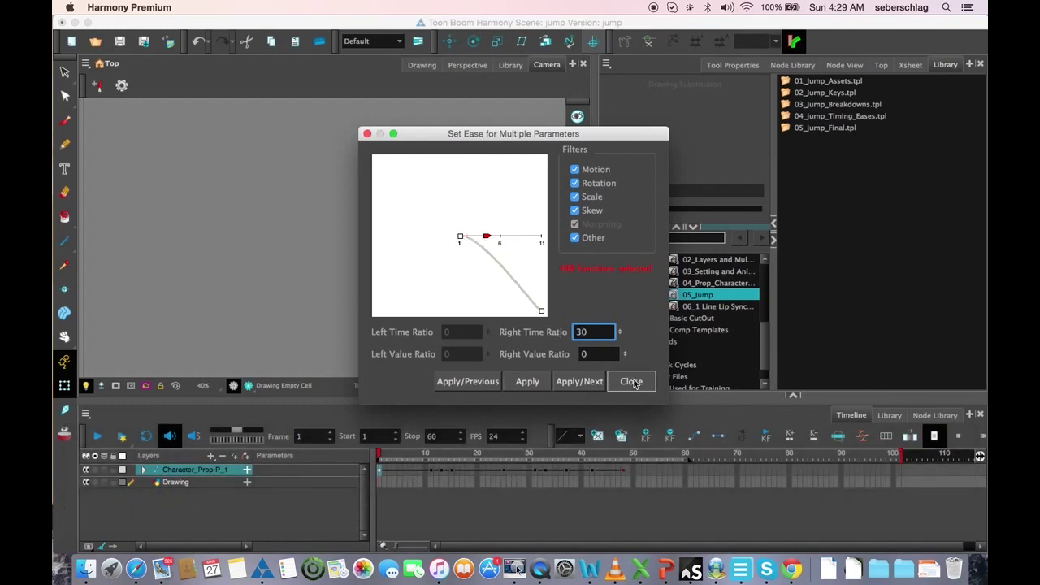
{"action": "left_click", "coordinate": [633, 381]}
Set the frame 11 key's Left Time Ratio to 80 and scrub to check the easing.
{"action": "left_click", "coordinate": [431, 476]}
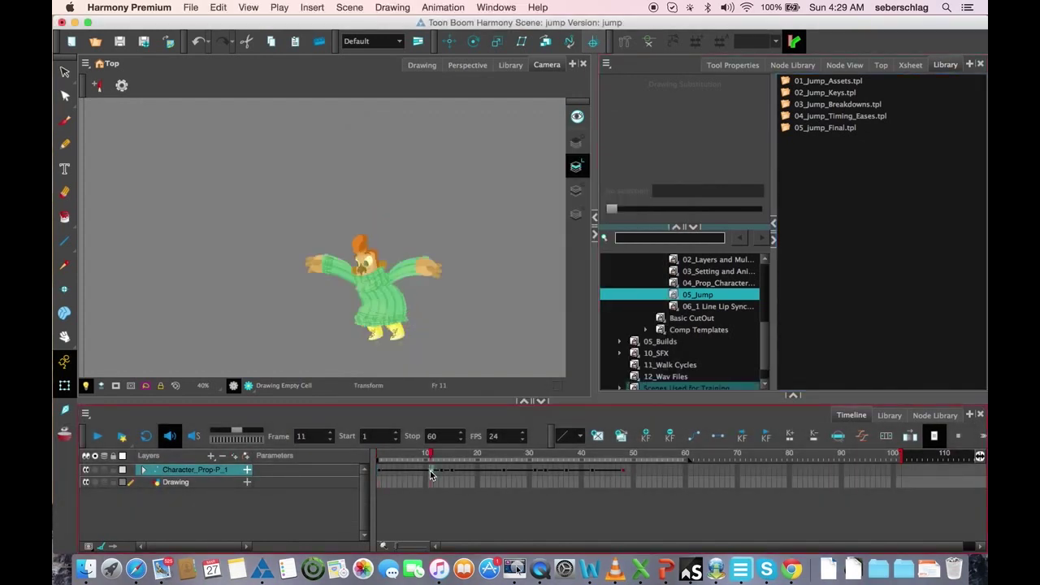
{"action": "left_click", "coordinate": [861, 439]}
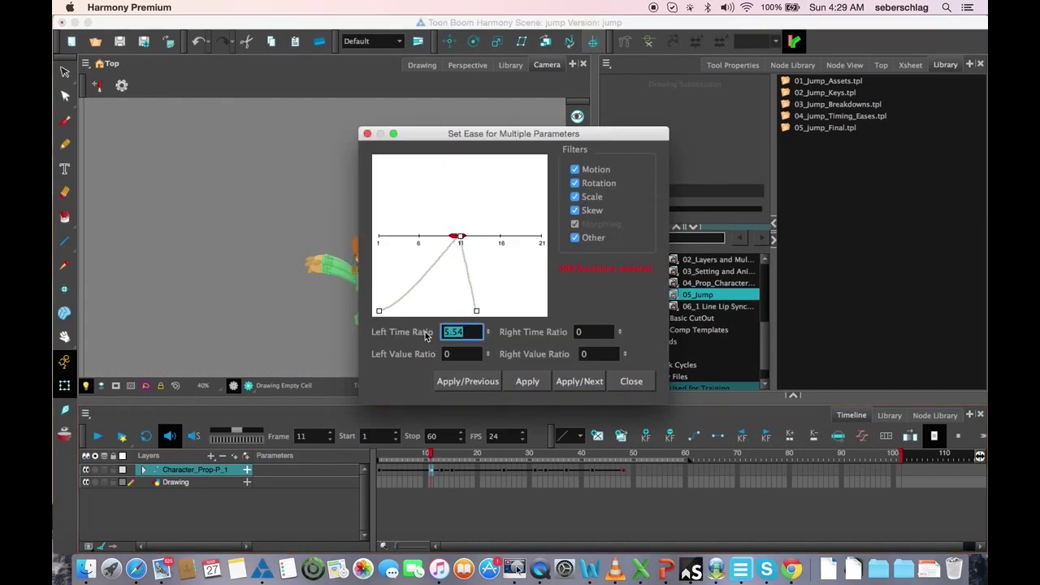
{"action": "type", "text": "80"}
{"action": "left_click", "coordinate": [524, 381]}
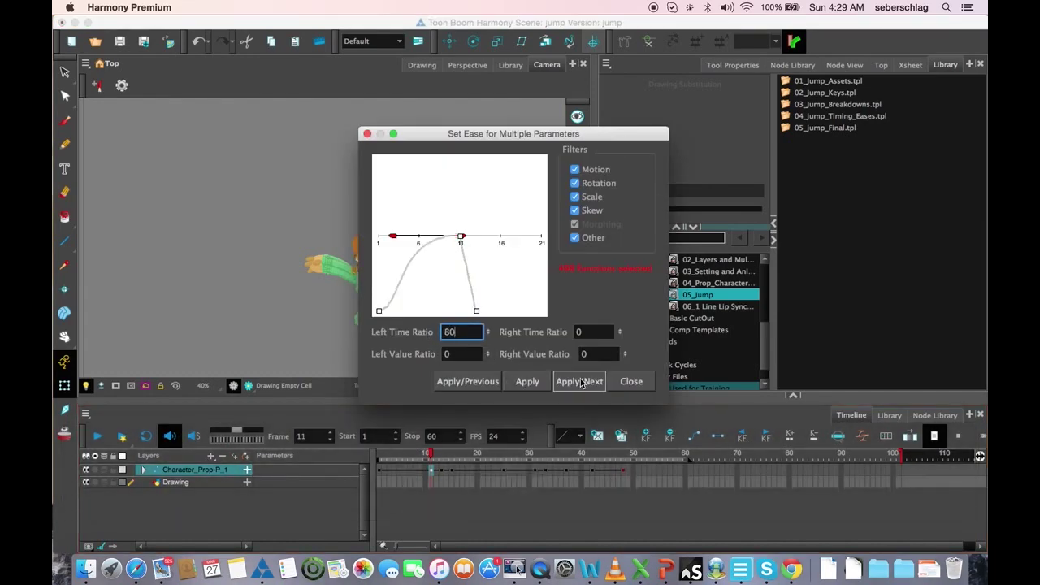
{"action": "left_click", "coordinate": [625, 380]}
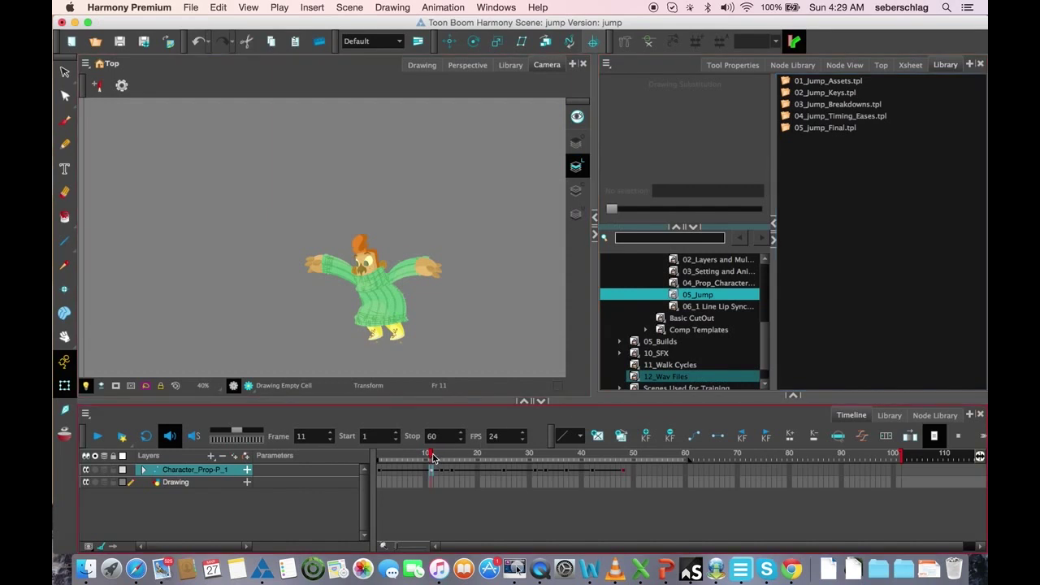
{"action": "left_click_drag", "start_coordinate": [432, 458], "coordinate": [503, 460]}
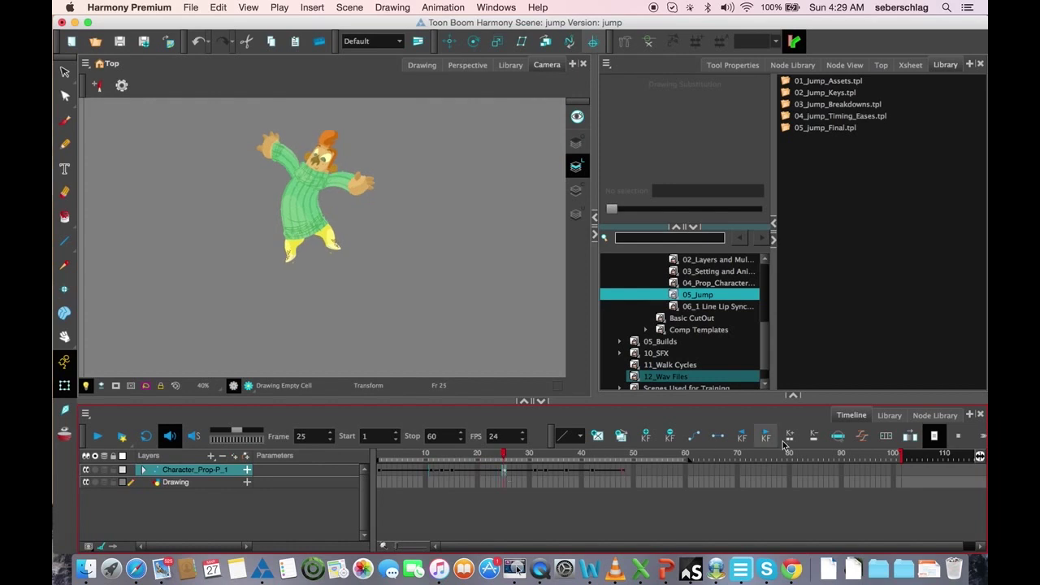
Set the frame 25 key's ease to 80 left and 80 right time ratios.
{"action": "left_click", "coordinate": [863, 436]}
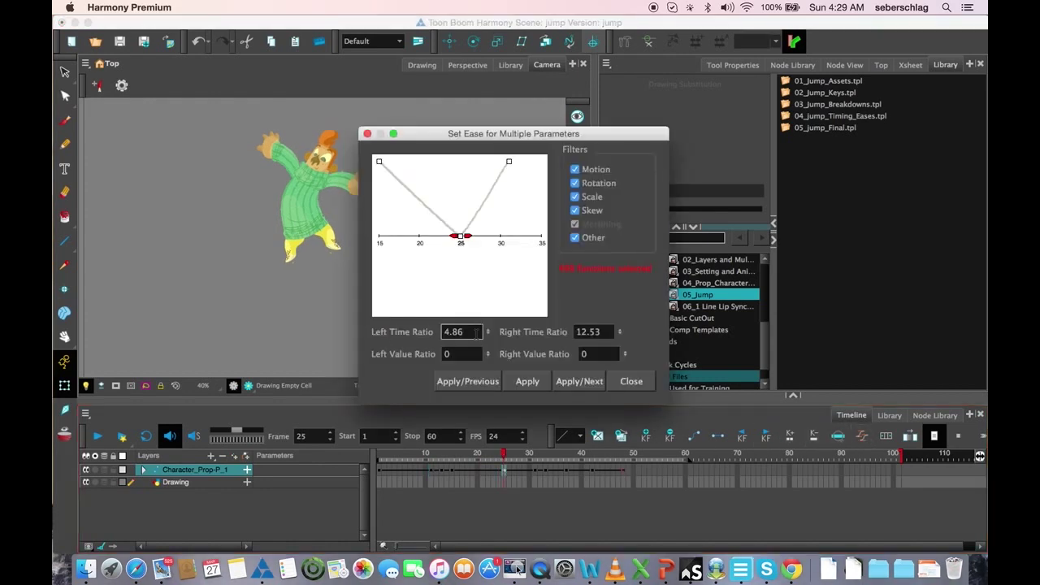
{"action": "left_click_drag", "start_coordinate": [476, 332], "coordinate": [410, 331]}
{"action": "type", "text": "80"}
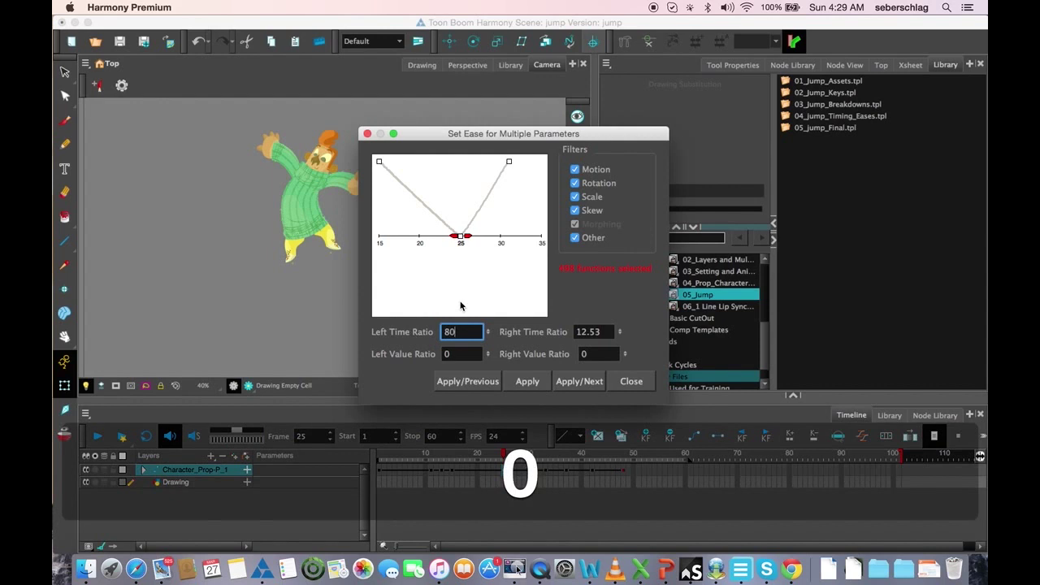
{"action": "key", "text": "Tab"}
{"action": "left_click_drag", "start_coordinate": [595, 332], "coordinate": [542, 333]}
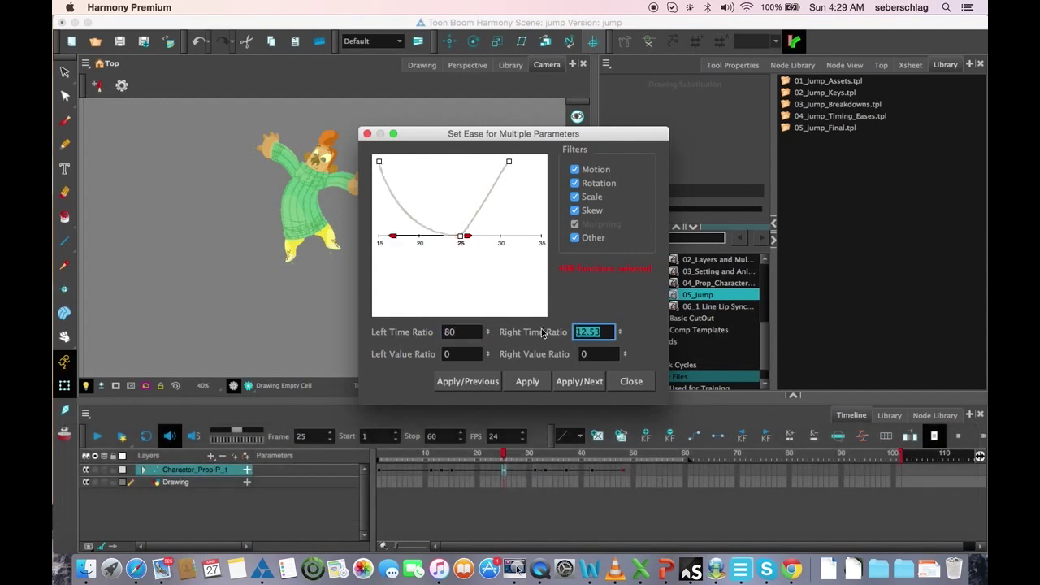
{"action": "type", "text": "80"}
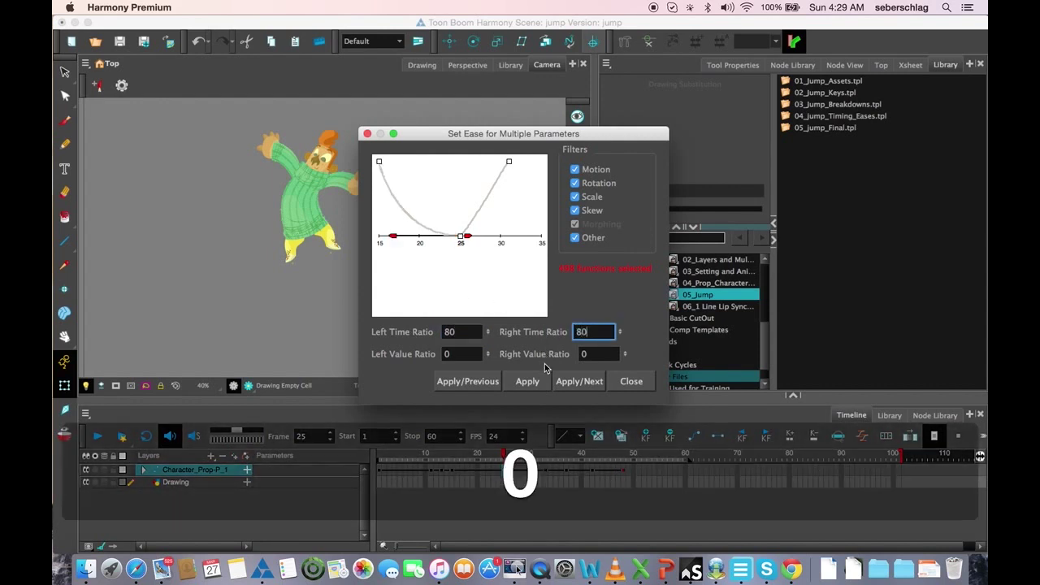
{"action": "left_click", "coordinate": [528, 382]}
{"action": "left_click", "coordinate": [629, 381]}
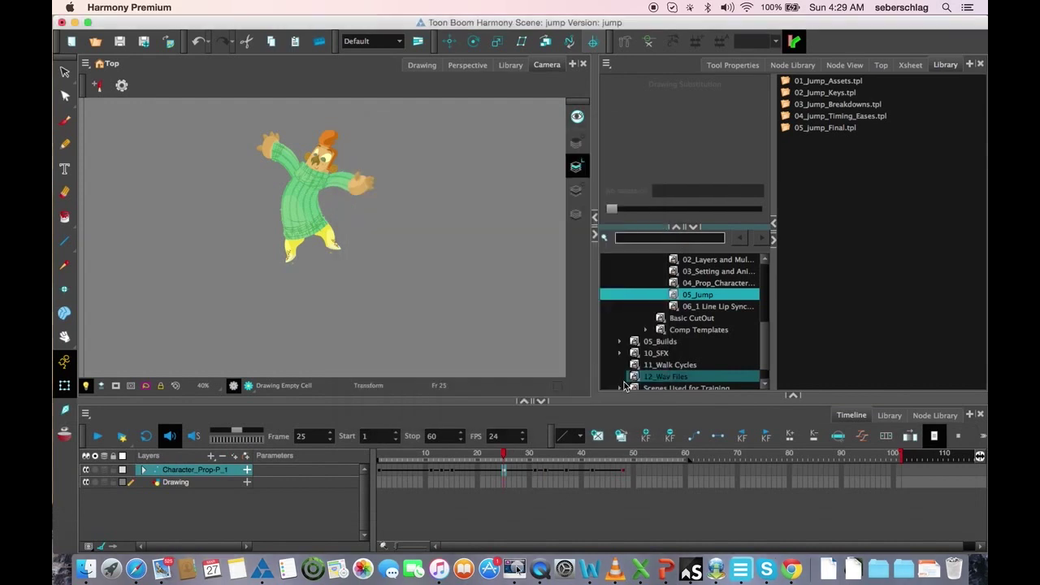
Create keyframes every 2 frames from frame 25 to 101 on the character layer.
{"action": "left_click", "coordinate": [502, 470]}
{"action": "left_click", "coordinate": [878, 437]}
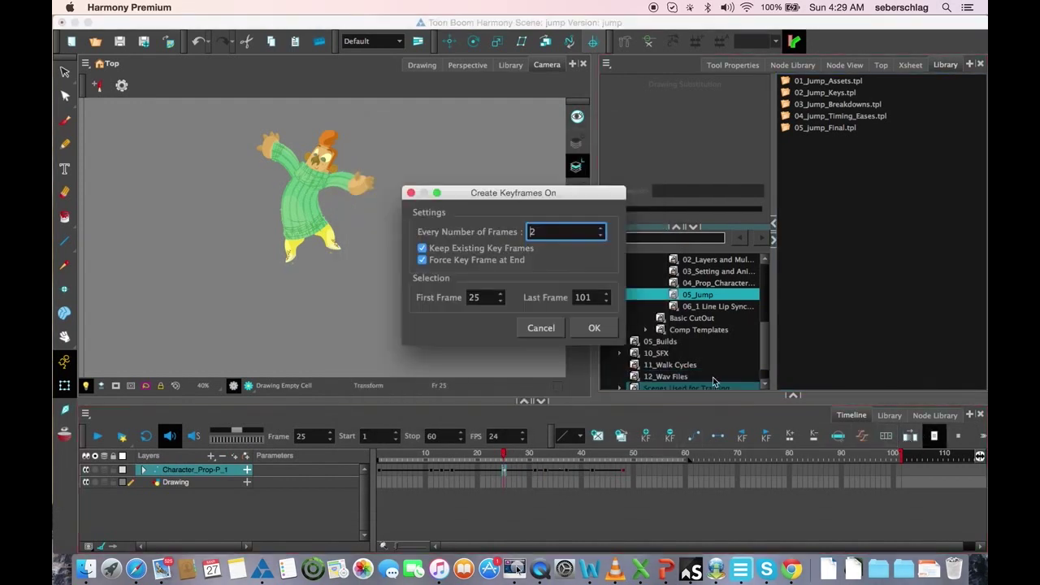
{"action": "left_click", "coordinate": [573, 330]}
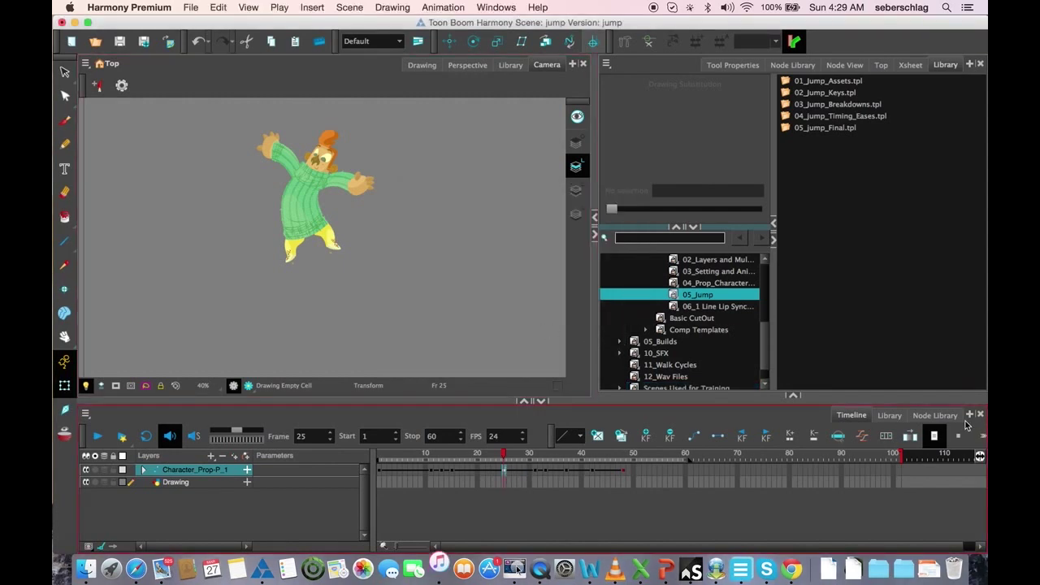
Change the frame 25 ease to 50/50 and scrub back to frame 20 to review.
{"action": "left_click", "coordinate": [862, 437]}
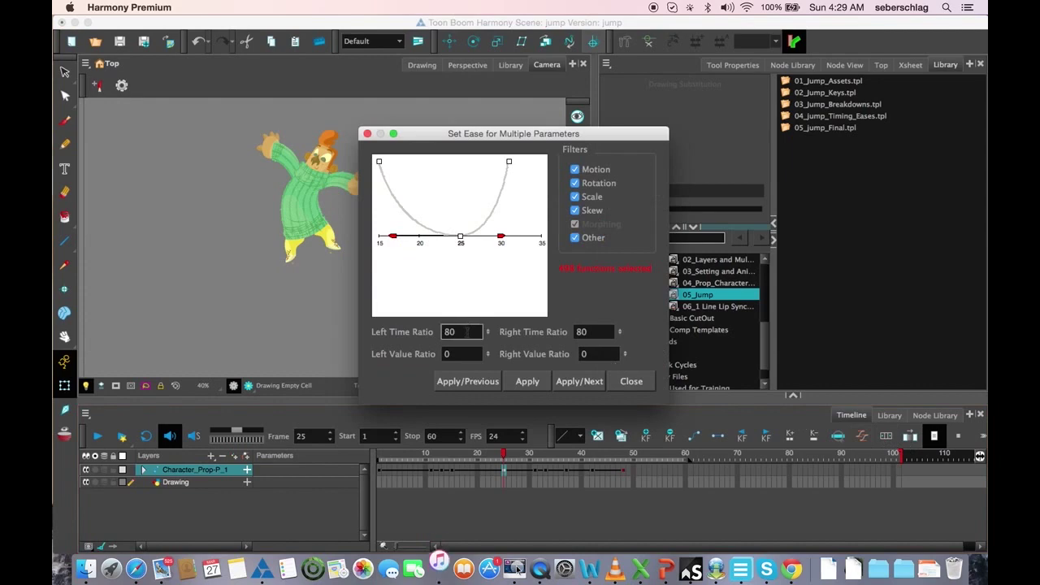
{"action": "double_click", "coordinate": [455, 332]}
{"action": "type", "text": "50"}
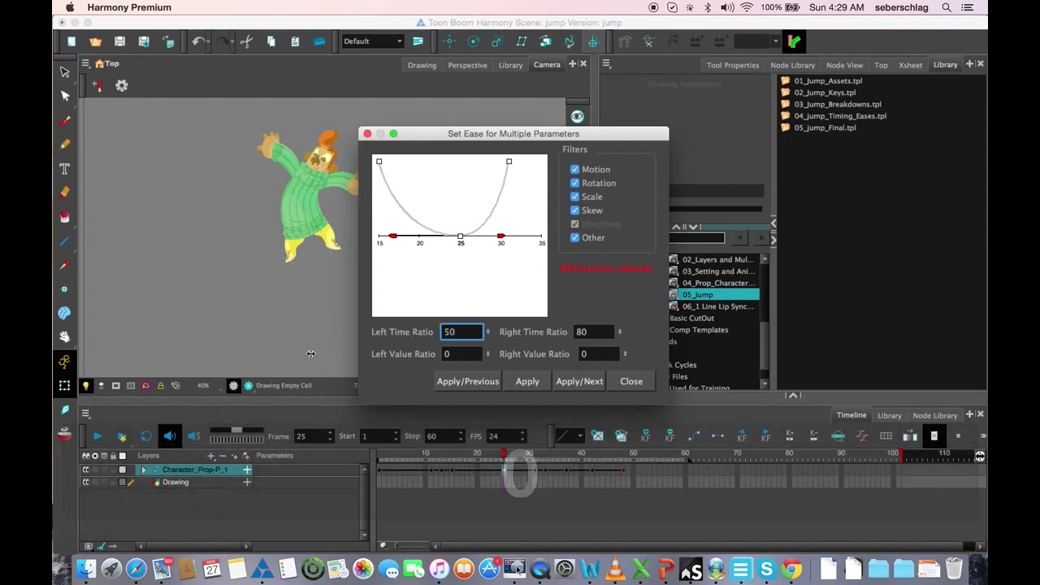
{"action": "key", "text": "Tab"}
{"action": "type", "text": "50"}
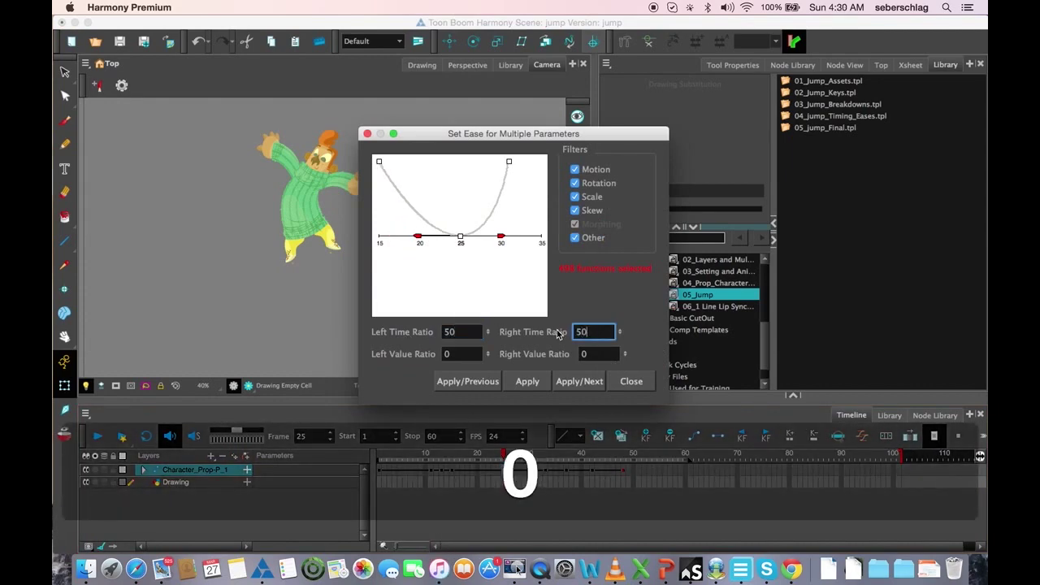
{"action": "left_click", "coordinate": [527, 381]}
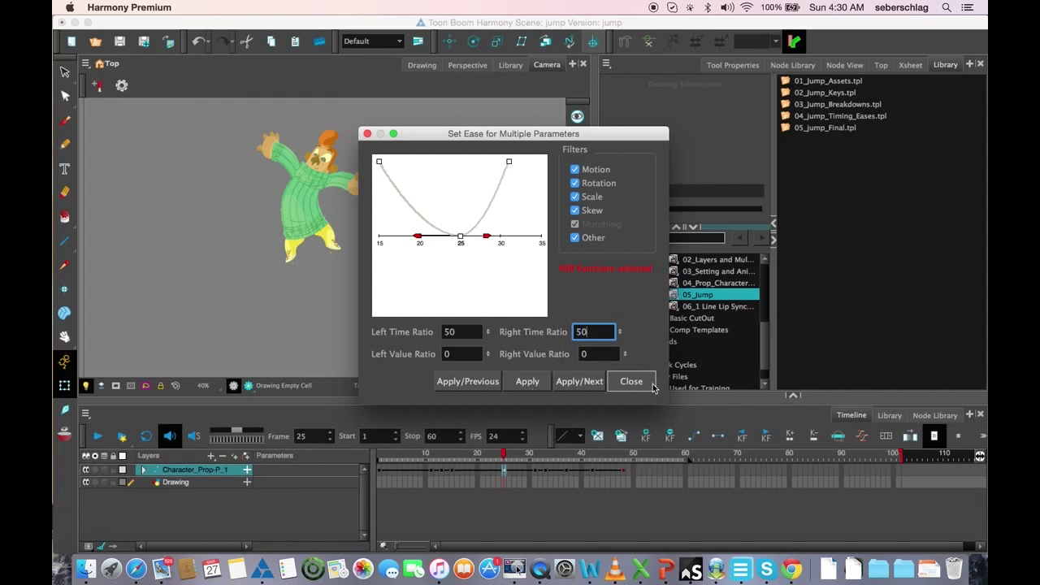
{"action": "left_click", "coordinate": [631, 381]}
{"action": "left_click_drag", "start_coordinate": [503, 455], "coordinate": [542, 460]}
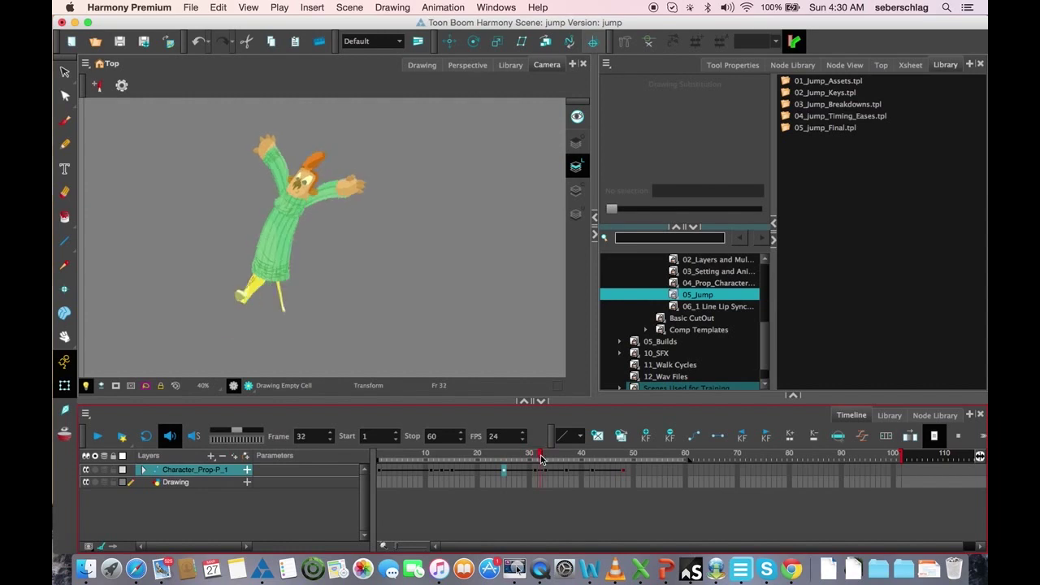
Step through frames 33–38 and scrub to review the mid-jump motion.
{"action": "left_click", "coordinate": [545, 475]}
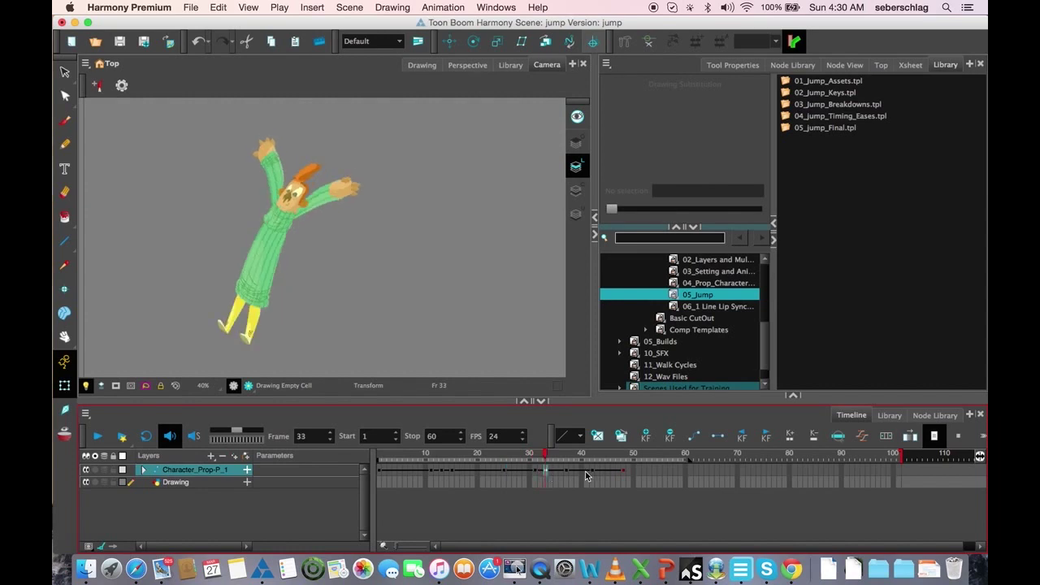
{"action": "left_click", "coordinate": [569, 477]}
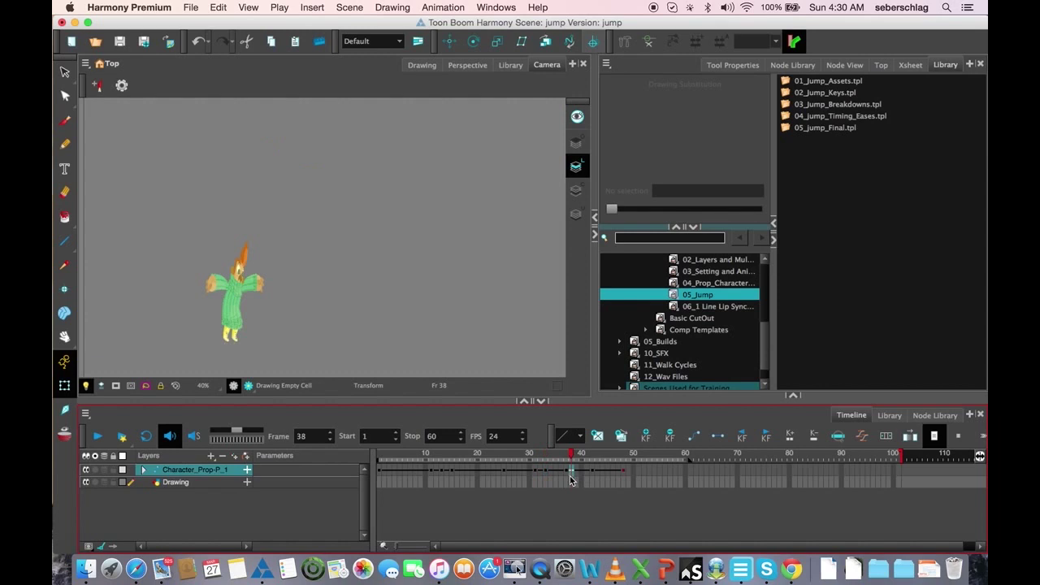
{"action": "left_click", "coordinate": [565, 472]}
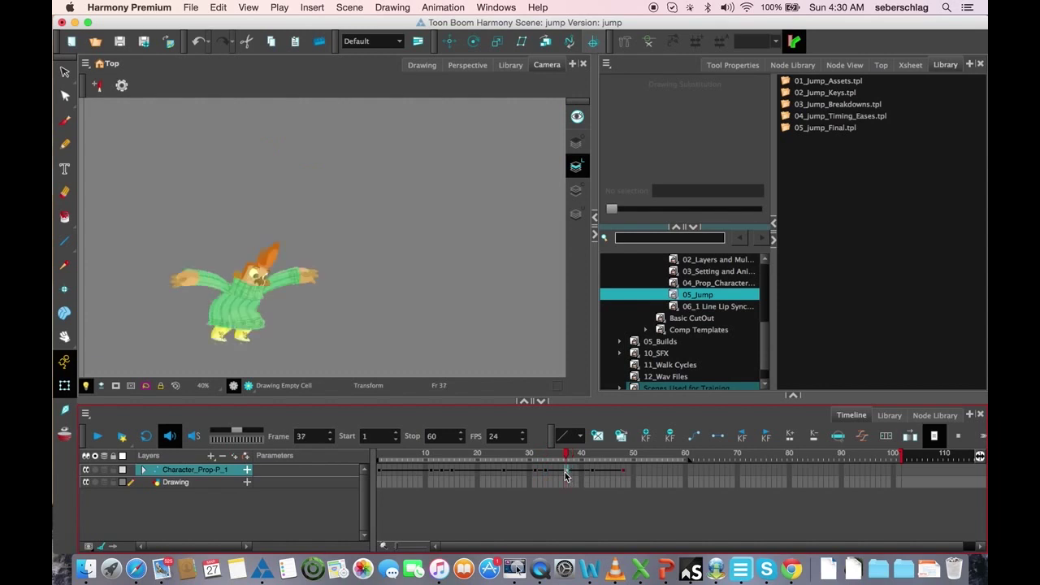
{"action": "left_click", "coordinate": [548, 474]}
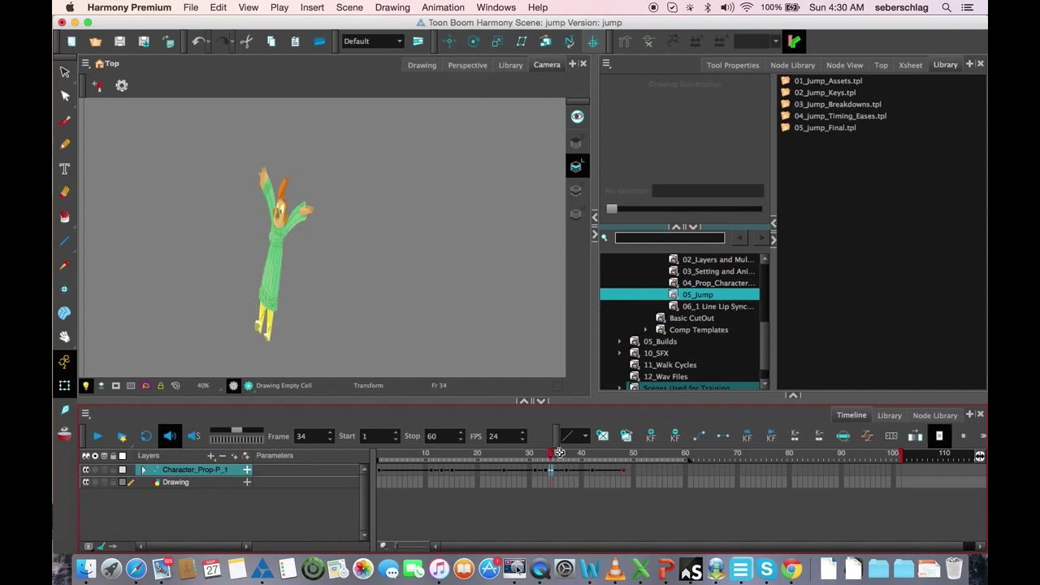
{"action": "mouse_move", "coordinate": [549, 454]}
{"action": "left_mouse_down"}
{"action": "mouse_move", "coordinate": [569, 457]}
{"action": "mouse_move", "coordinate": [535, 461]}
{"action": "mouse_move", "coordinate": [567, 473]}
{"action": "mouse_move", "coordinate": [550, 473]}
{"action": "mouse_move", "coordinate": [547, 459]}
{"action": "mouse_move", "coordinate": [568, 460]}
{"action": "mouse_move", "coordinate": [551, 460]}
{"action": "left_mouse_up"}
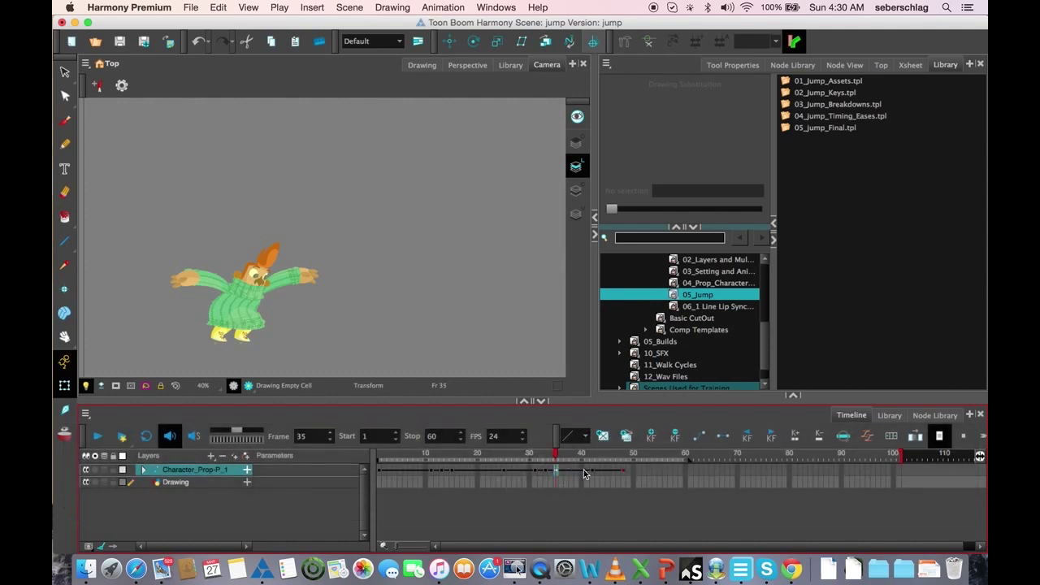
Show the character's pose at frame 36, compare frames 35 and 38, then go to frame 48.
{"action": "left_click", "coordinate": [592, 472]}
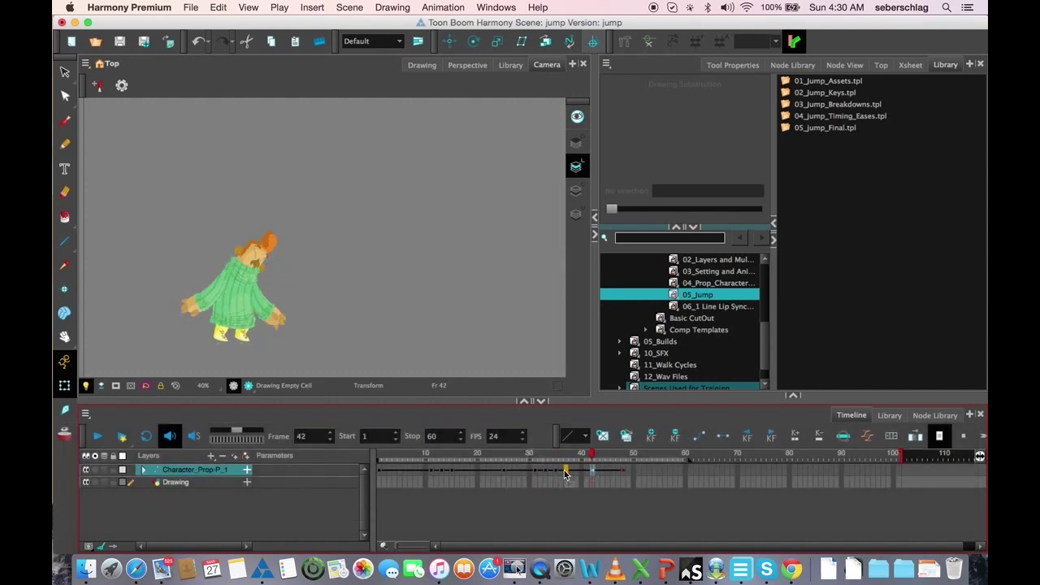
{"action": "left_click", "coordinate": [562, 474]}
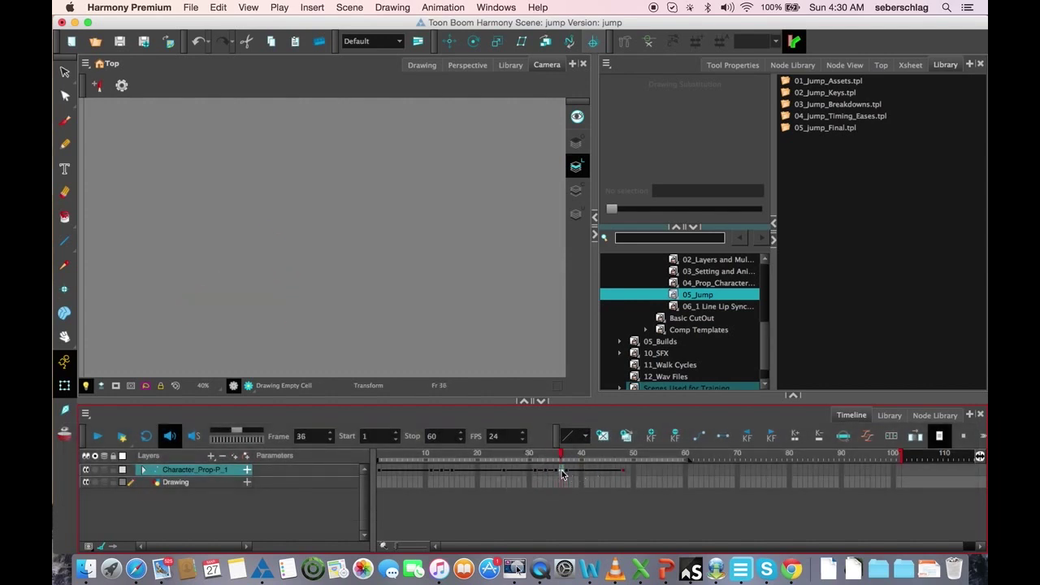
{"action": "left_click", "coordinate": [724, 437]}
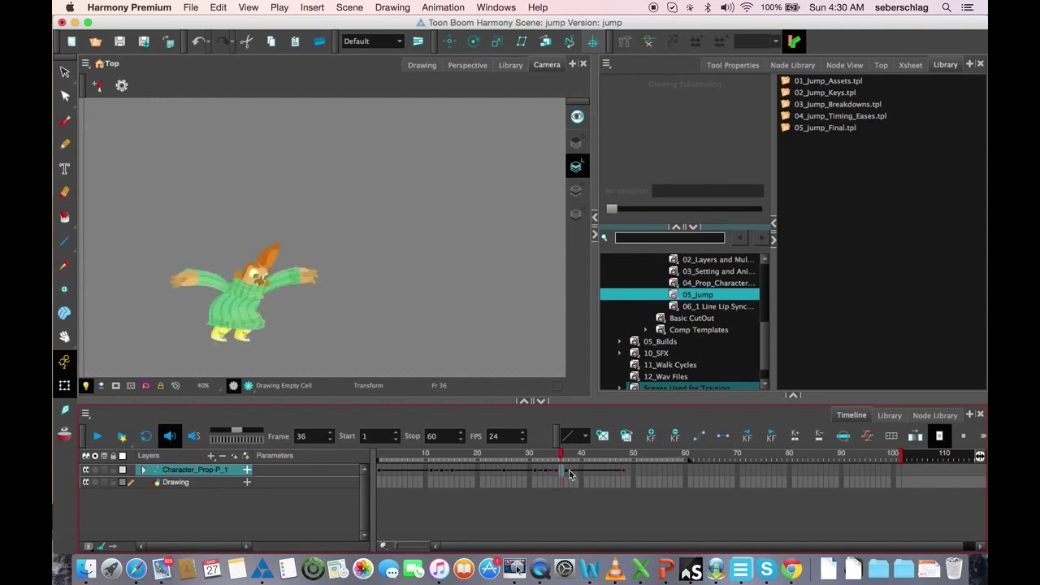
{"action": "key", "text": "period"}
{"action": "key", "text": "period"}
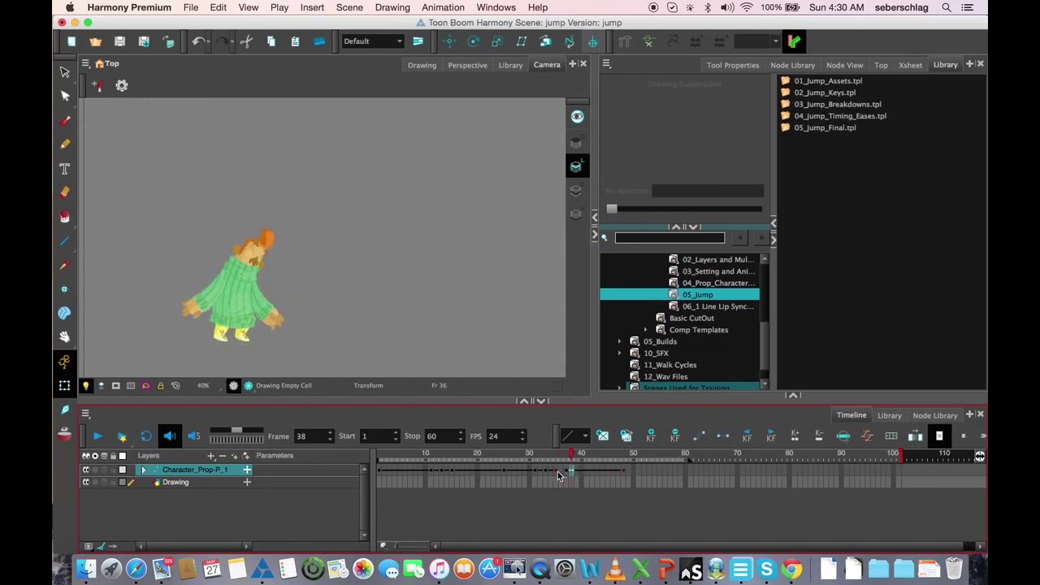
{"action": "left_click", "coordinate": [558, 476]}
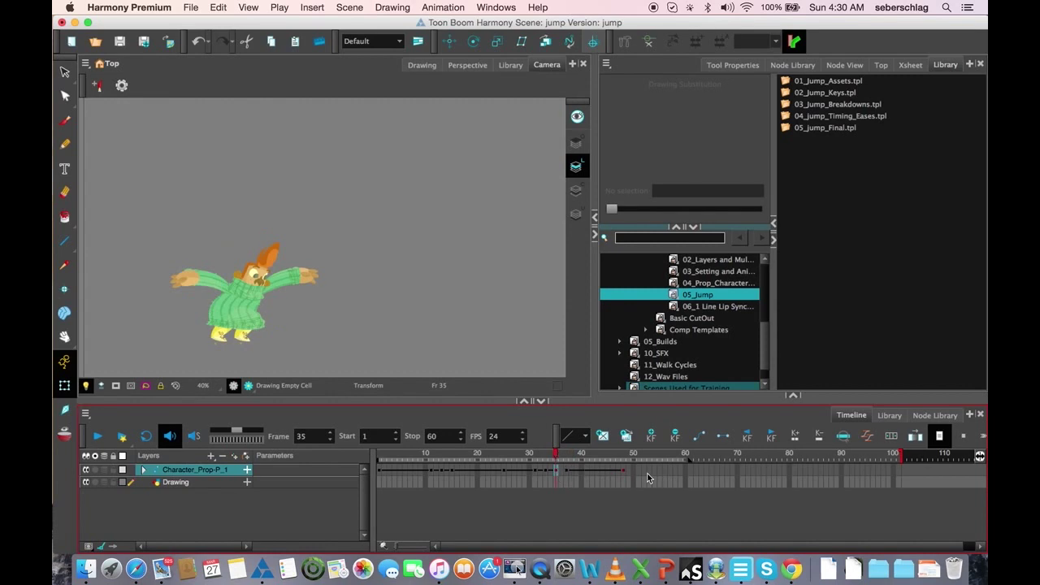
{"action": "left_click", "coordinate": [624, 469]}
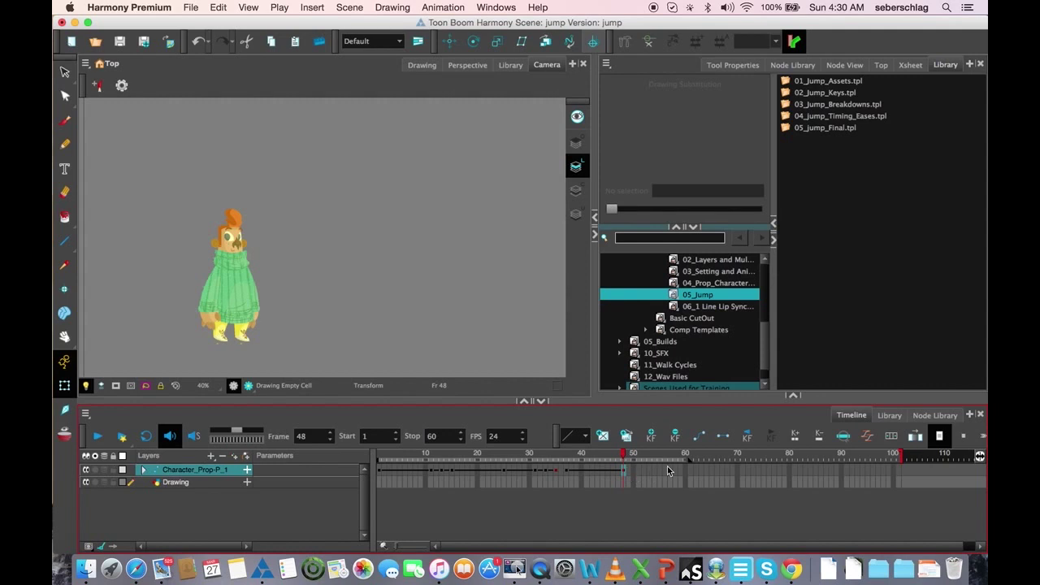
Give the frame 48 key a left time ratio of 80, then select frames 1–48 of the character layer.
{"action": "left_click", "coordinate": [843, 441]}
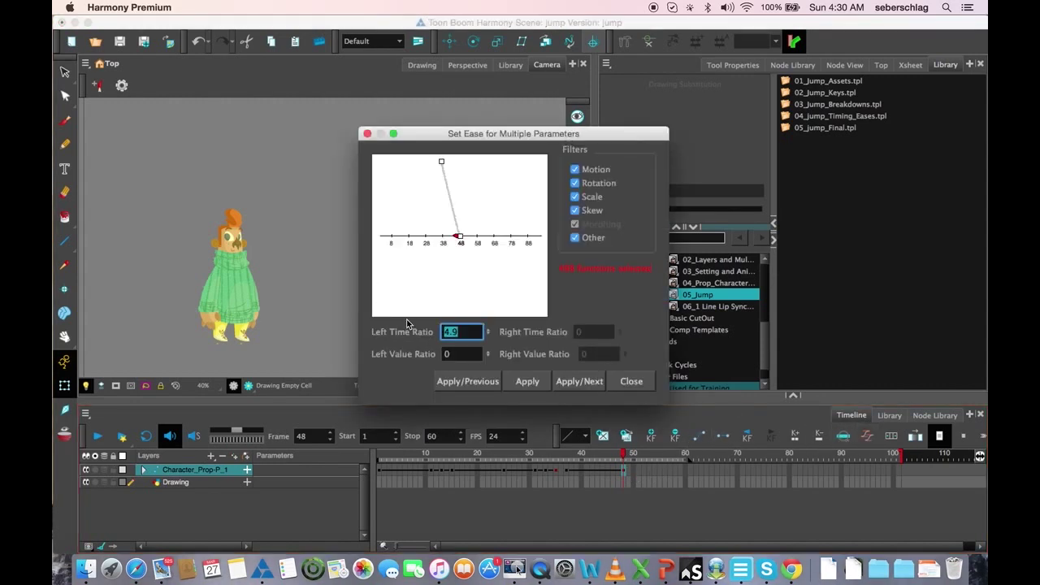
{"action": "type", "text": "80"}
{"action": "left_click", "coordinate": [526, 381]}
{"action": "left_click", "coordinate": [631, 381]}
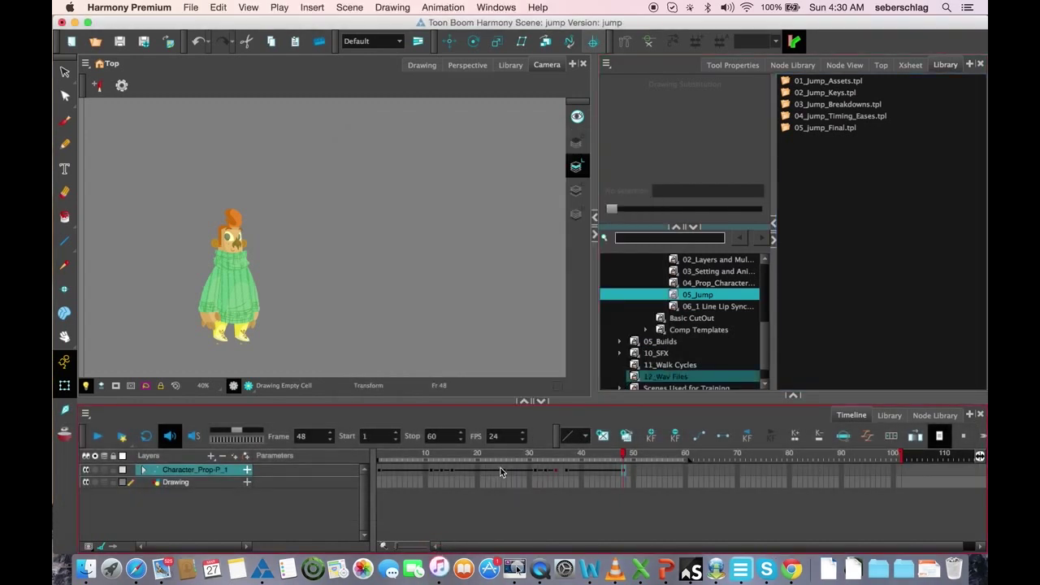
{"action": "left_click", "coordinate": [505, 469]}
{"action": "left_click_drag", "start_coordinate": [378, 470], "coordinate": [615, 477]}
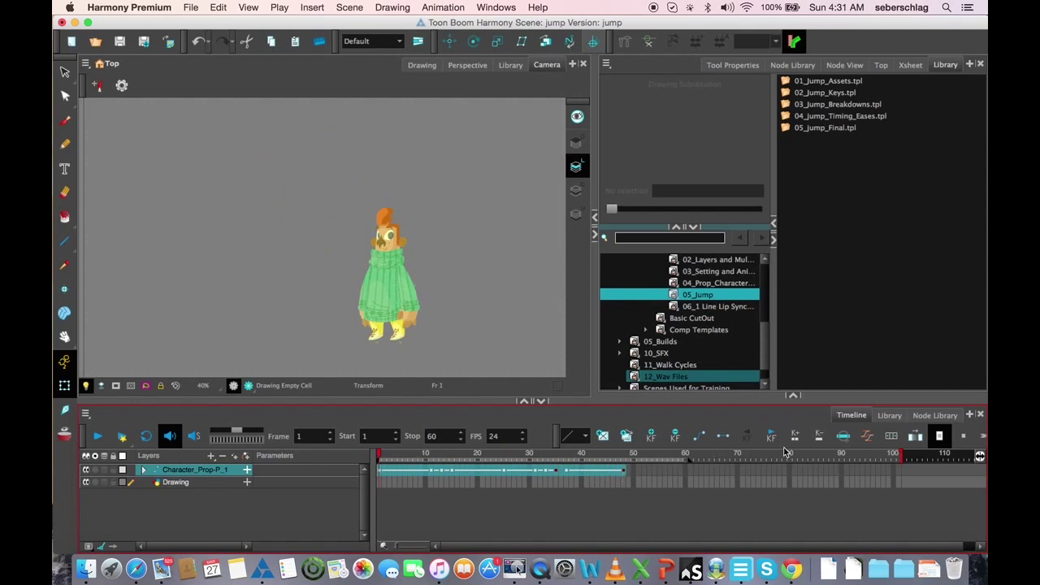
Create keyframes every 2 frames across frames 1–48, then deselect the Character_Prop layer.
{"action": "left_click", "coordinate": [891, 436]}
{"action": "left_click", "coordinate": [589, 323]}
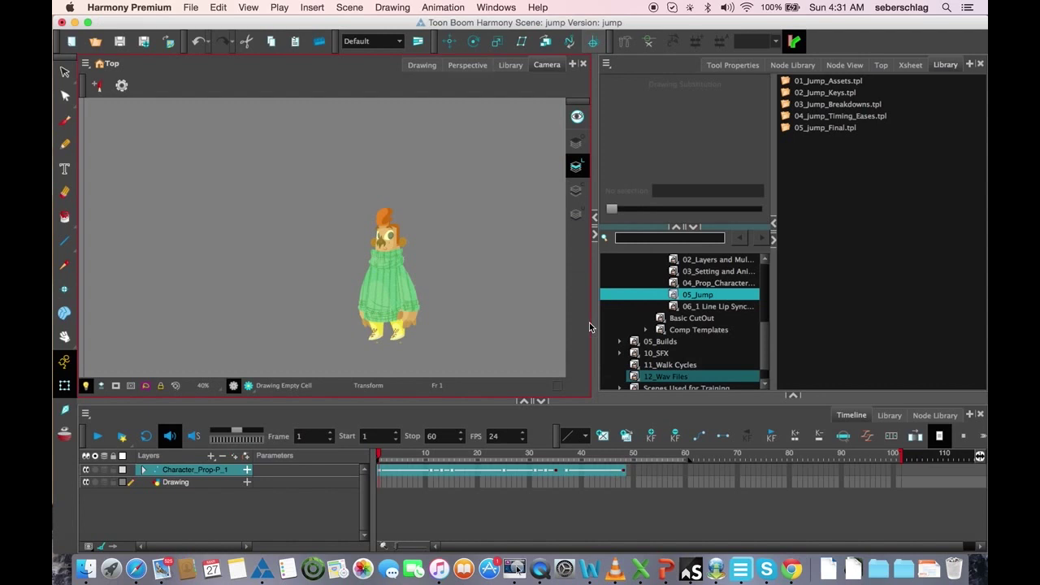
{"action": "left_click", "coordinate": [203, 322]}
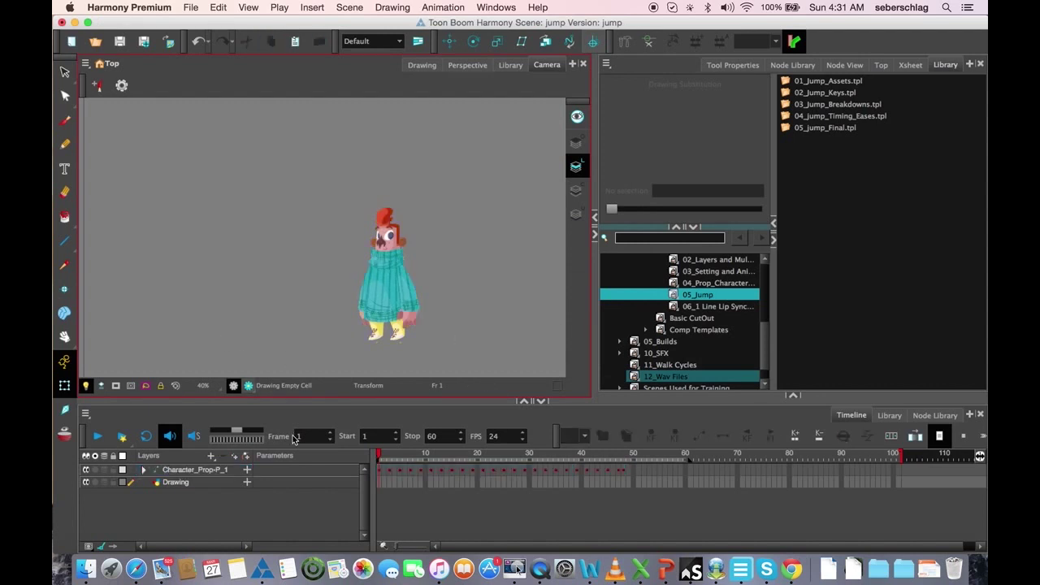
Play back the jump, stop it, and undo the every-2-frames keyframes.
{"action": "left_click", "coordinate": [98, 438]}
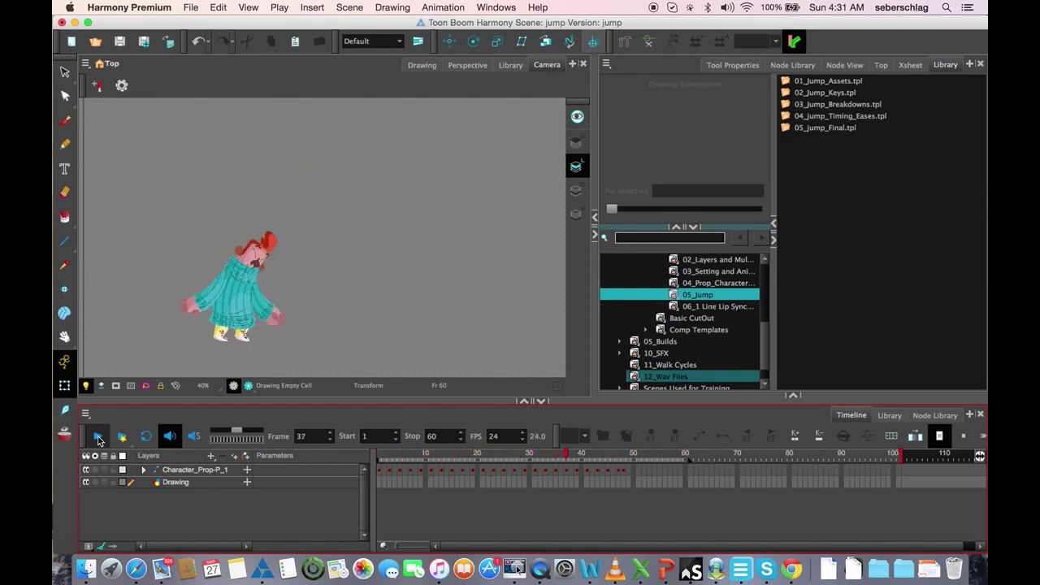
{"action": "left_click", "coordinate": [97, 439]}
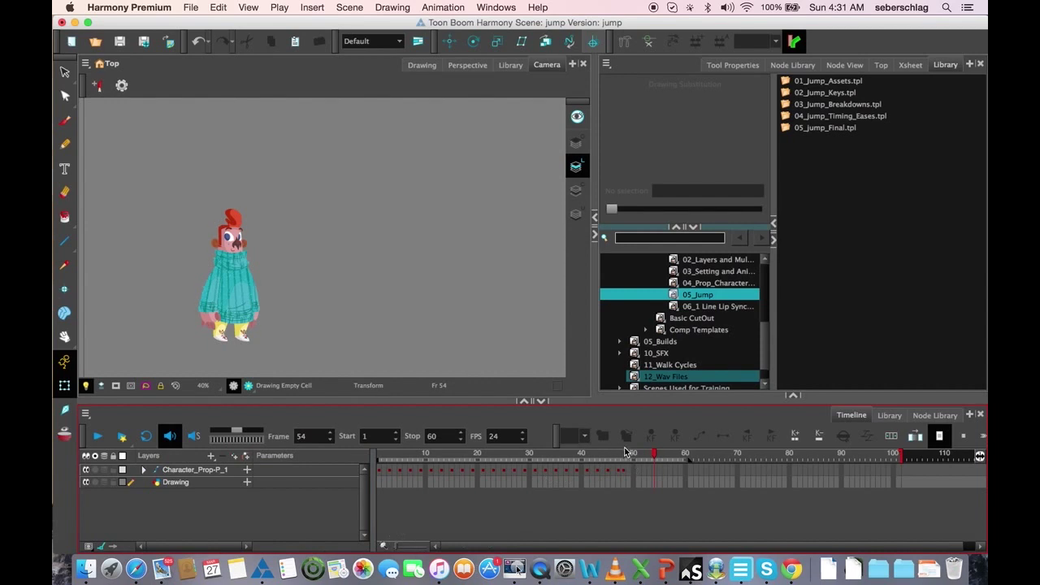
{"action": "key", "text": "super+z"}
Inspect frames 31–34 and make frame 34 show the full character pose.
{"action": "left_click", "coordinate": [533, 472]}
{"action": "left_click", "coordinate": [545, 459]}
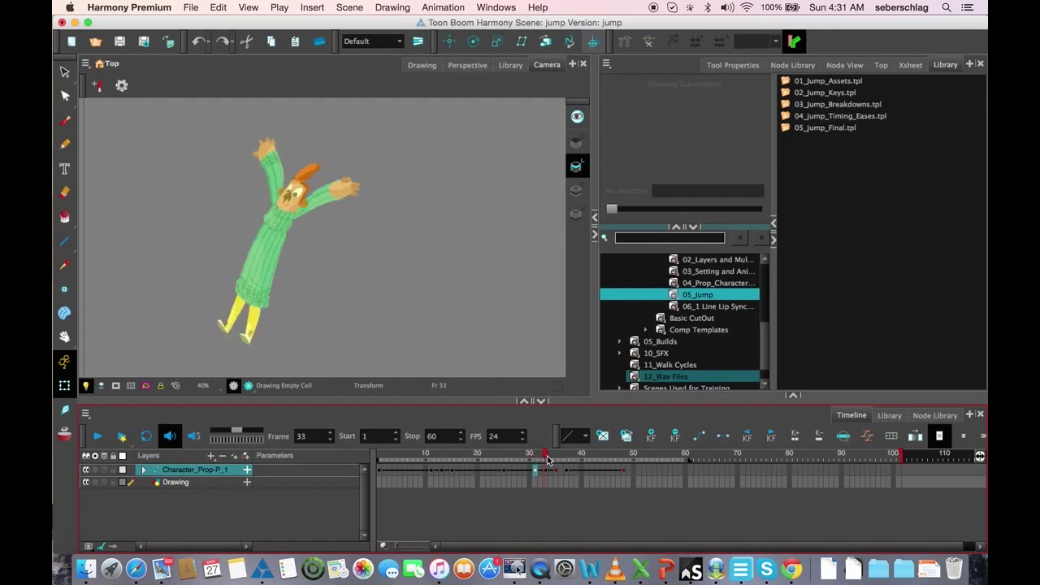
{"action": "left_click_drag", "start_coordinate": [547, 459], "coordinate": [548, 462]}
{"action": "left_click", "coordinate": [549, 471]}
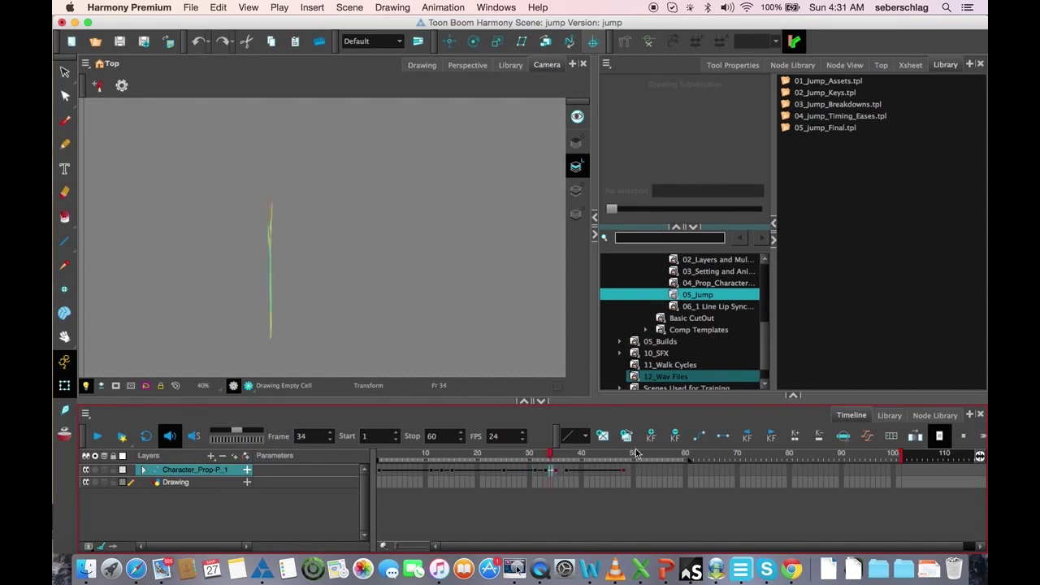
{"action": "left_click", "coordinate": [722, 437]}
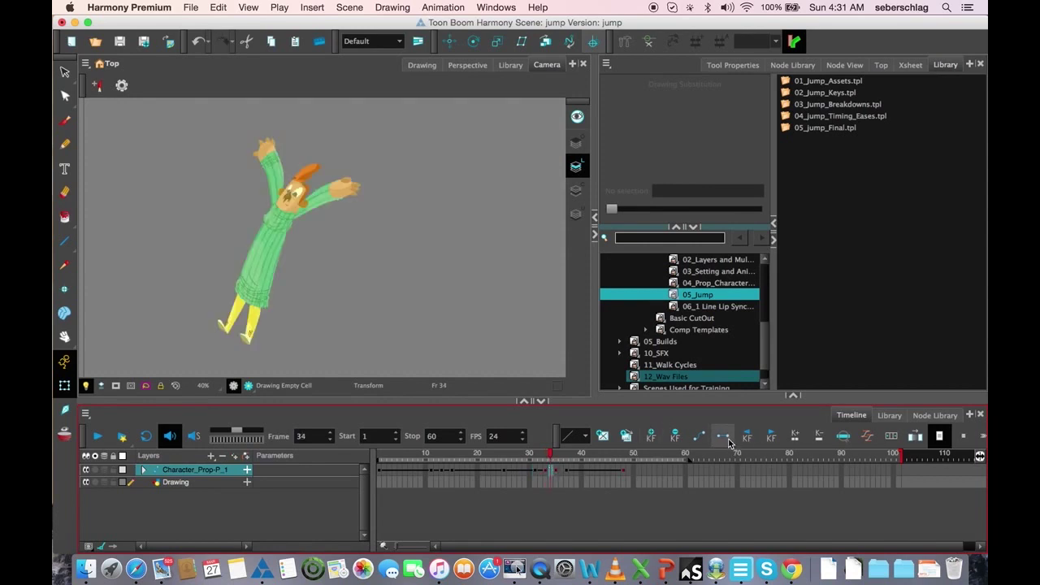
Review frames 33–39, 22 and 1, then select frames 1–48 of the character layer.
{"action": "key", "text": "comma"}
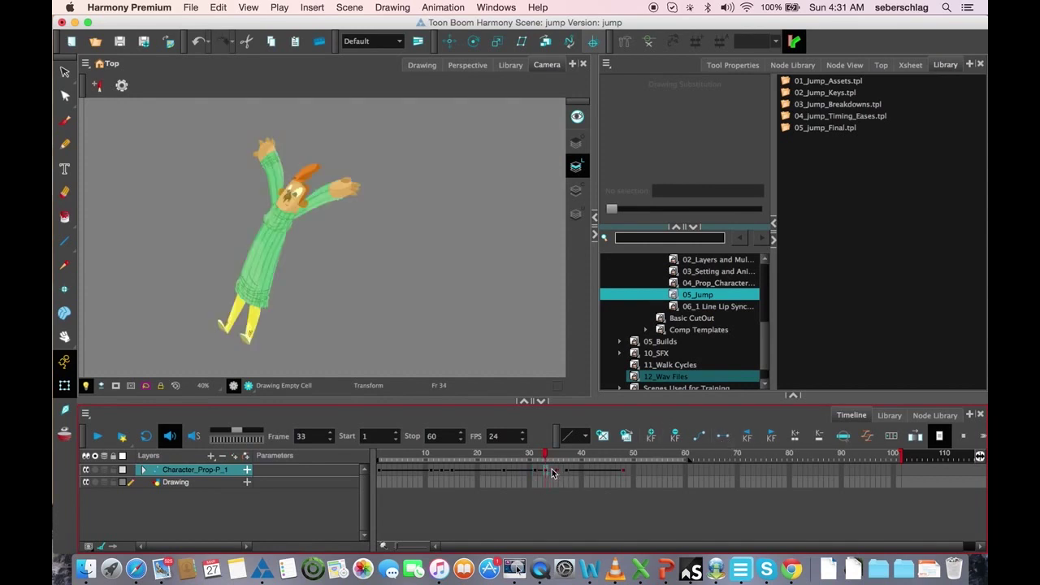
{"action": "left_click", "coordinate": [555, 472]}
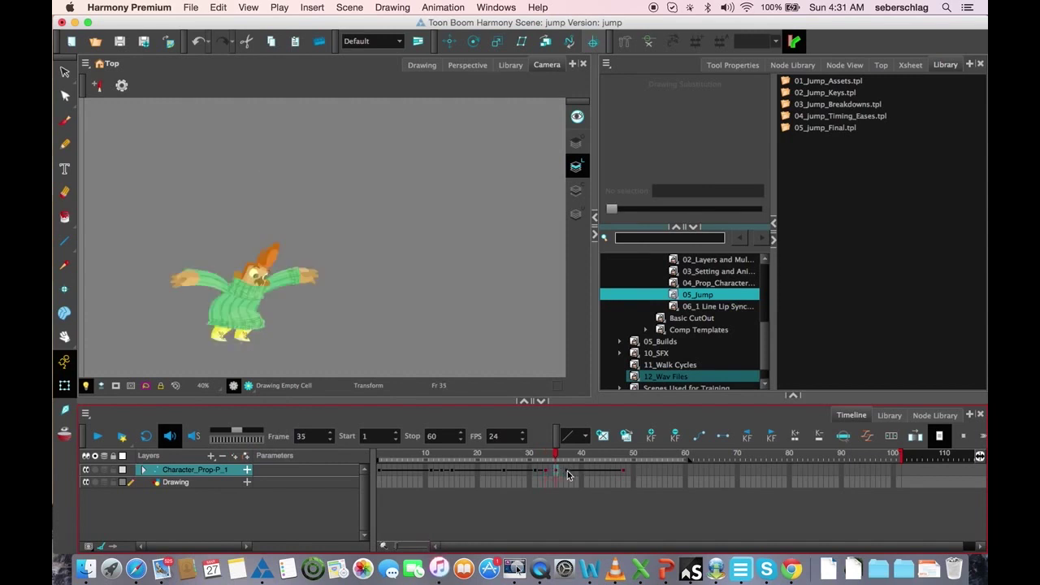
{"action": "left_click", "coordinate": [567, 474]}
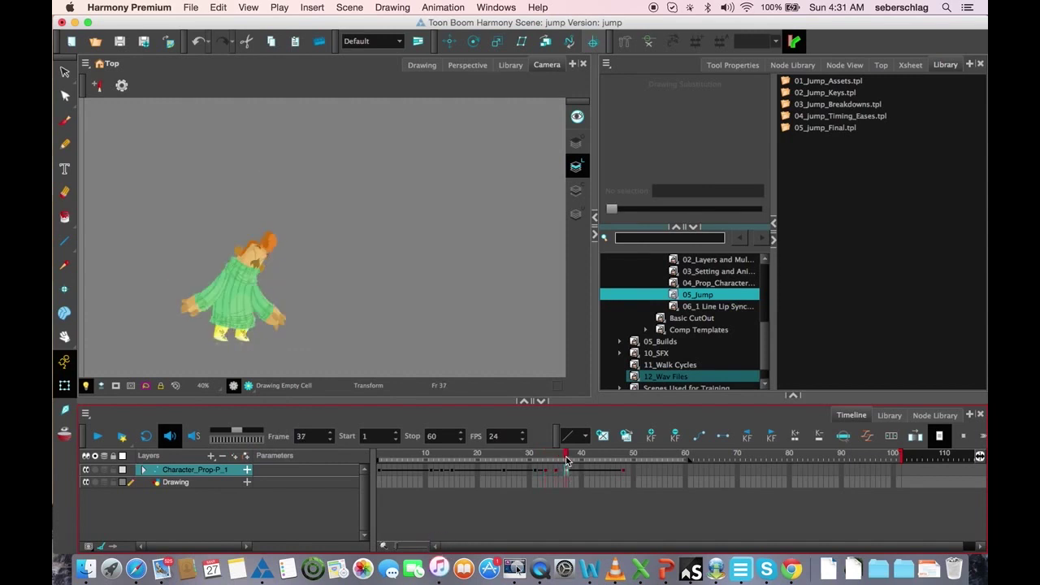
{"action": "left_click", "coordinate": [577, 459]}
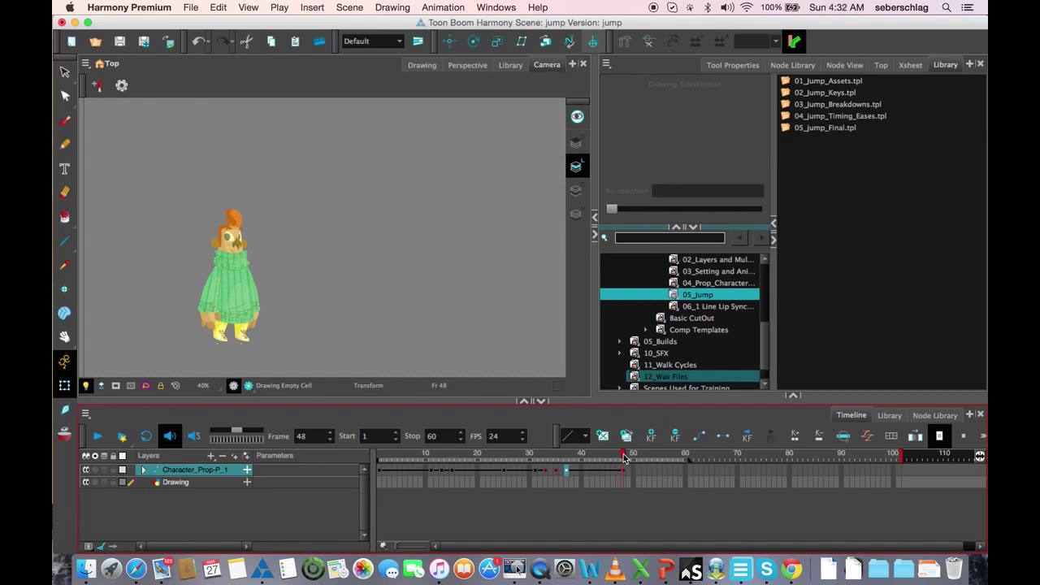
{"action": "left_click", "coordinate": [485, 459]}
{"action": "left_click", "coordinate": [377, 457]}
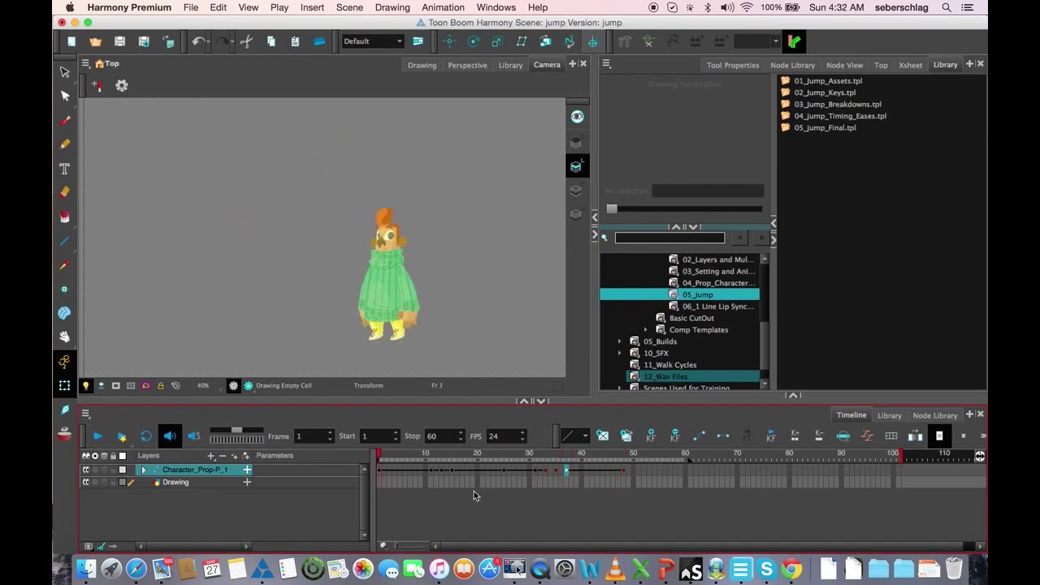
{"action": "left_click_drag", "start_coordinate": [379, 476], "coordinate": [623, 475]}
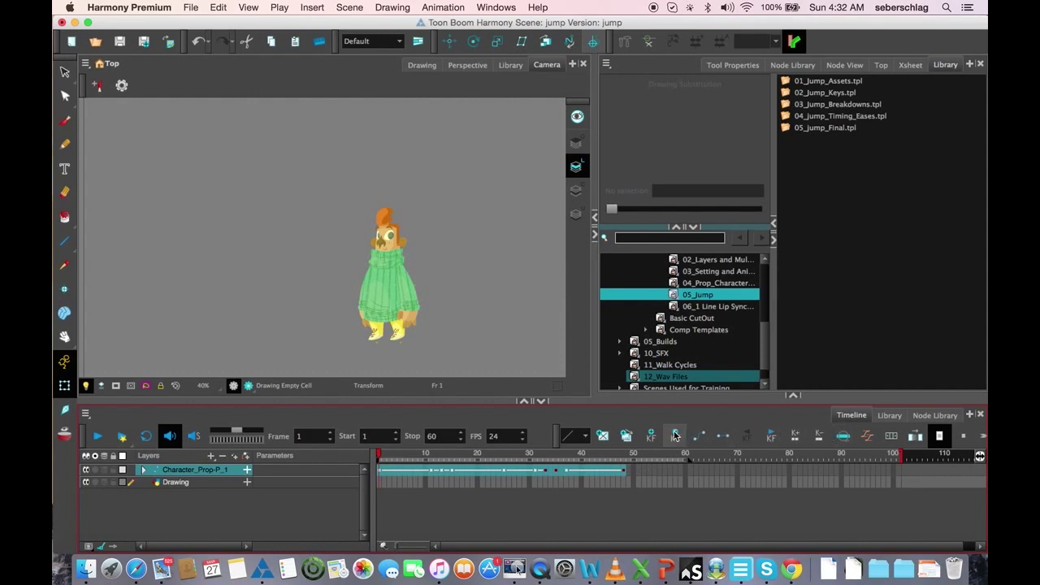
Re-create keyframes every 2 frames over frames 1–48, play the jump on 2s, and deselect.
{"action": "left_click", "coordinate": [890, 436]}
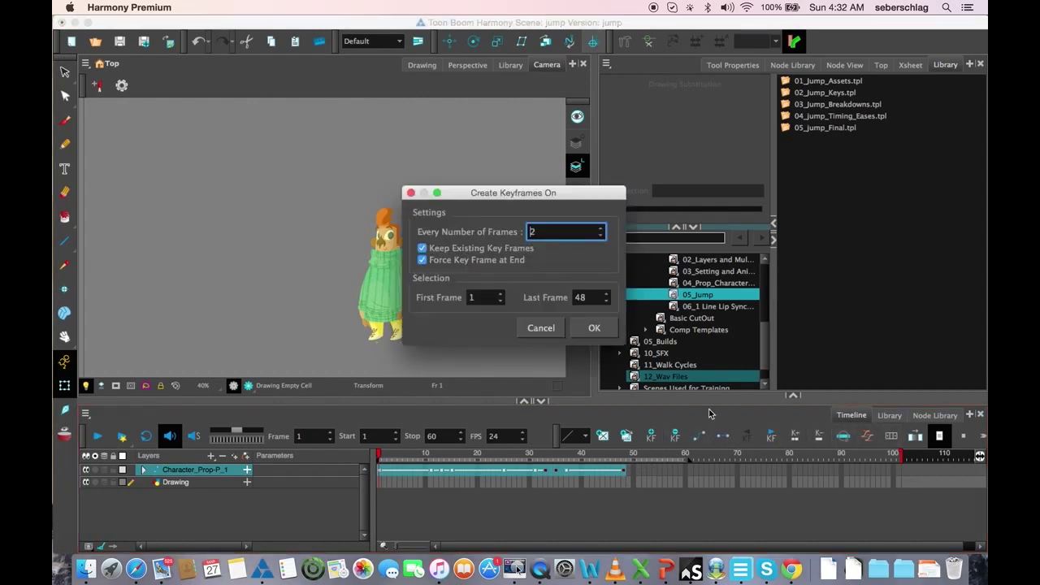
{"action": "left_click", "coordinate": [579, 331]}
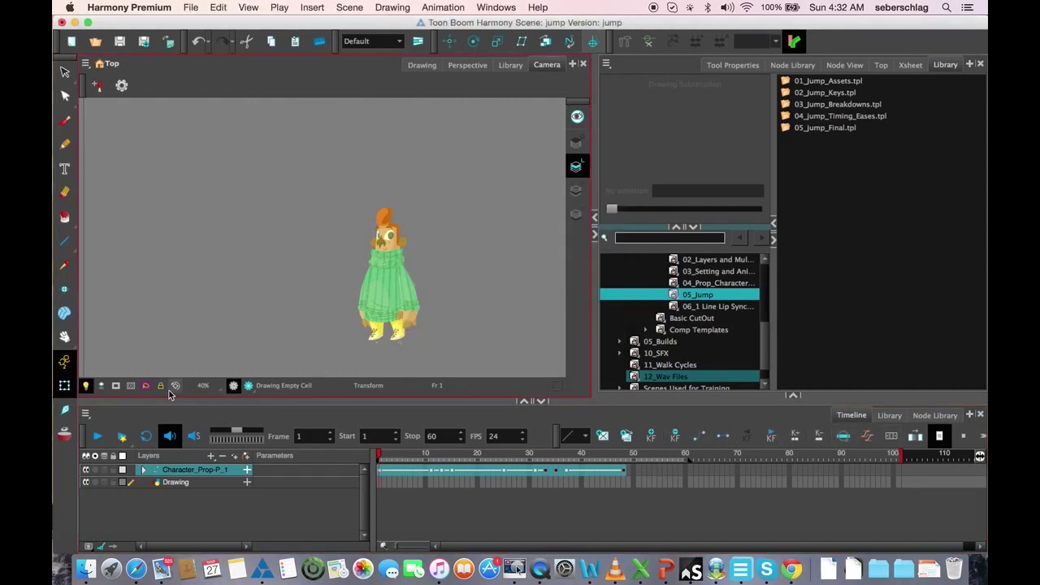
{"action": "left_click", "coordinate": [98, 436]}
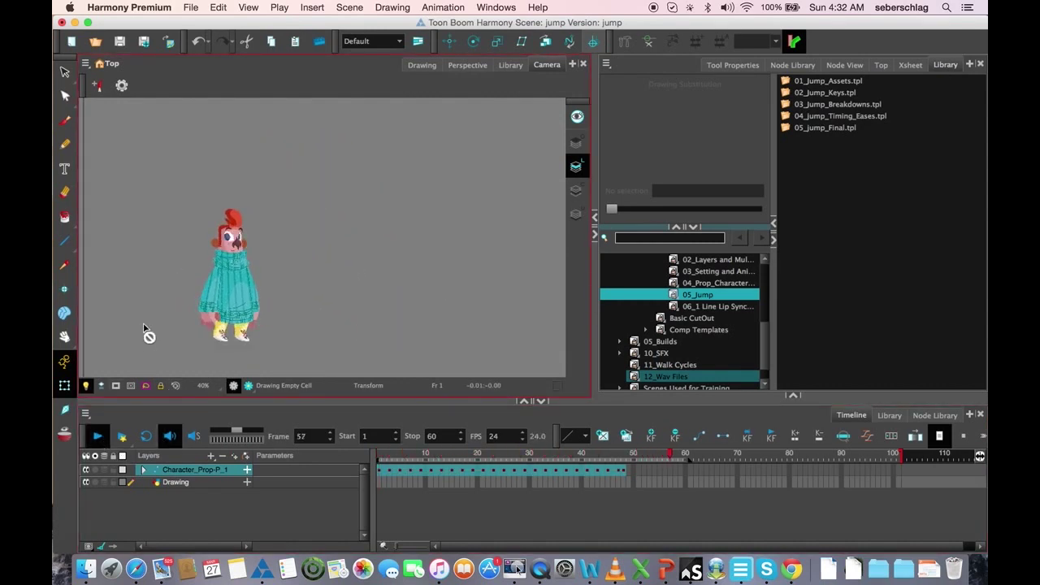
{"action": "left_click", "coordinate": [317, 312]}
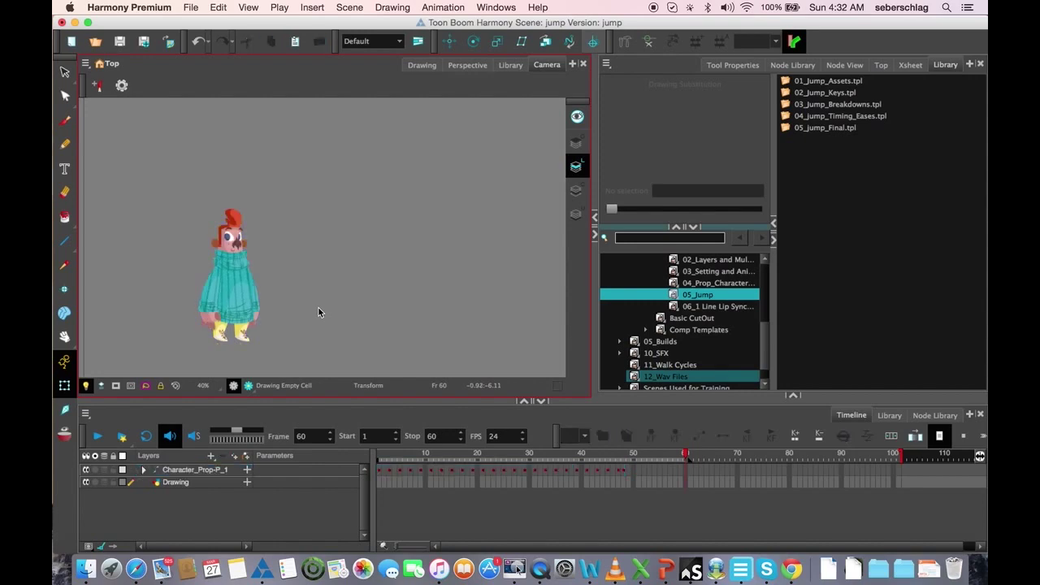